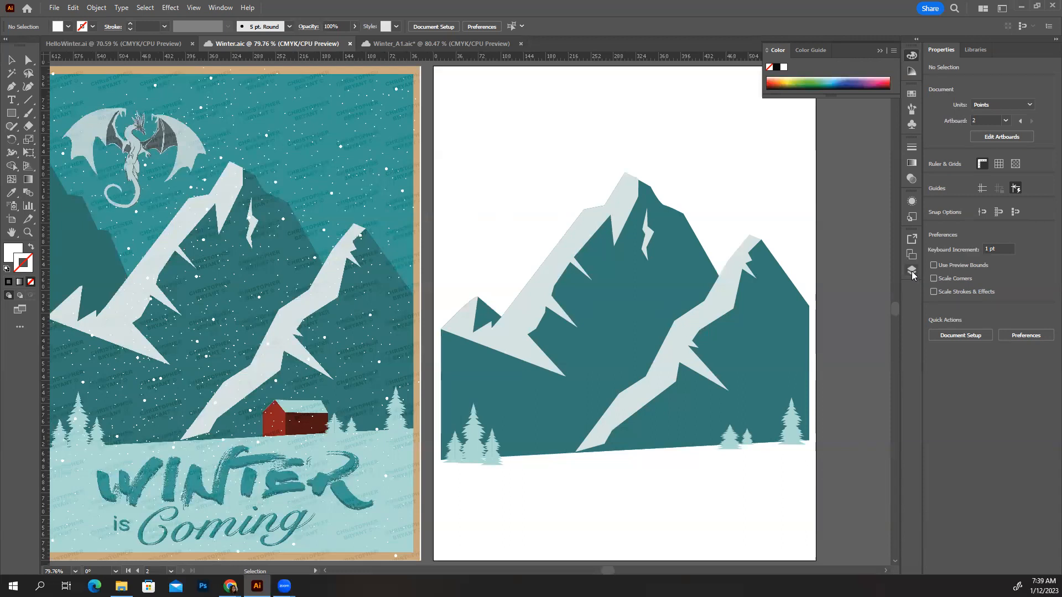
# Show the layer list, switch Layer 1's visibility and lock on and off, and leave it visible and unlocked
pyautogui.click(912, 270)
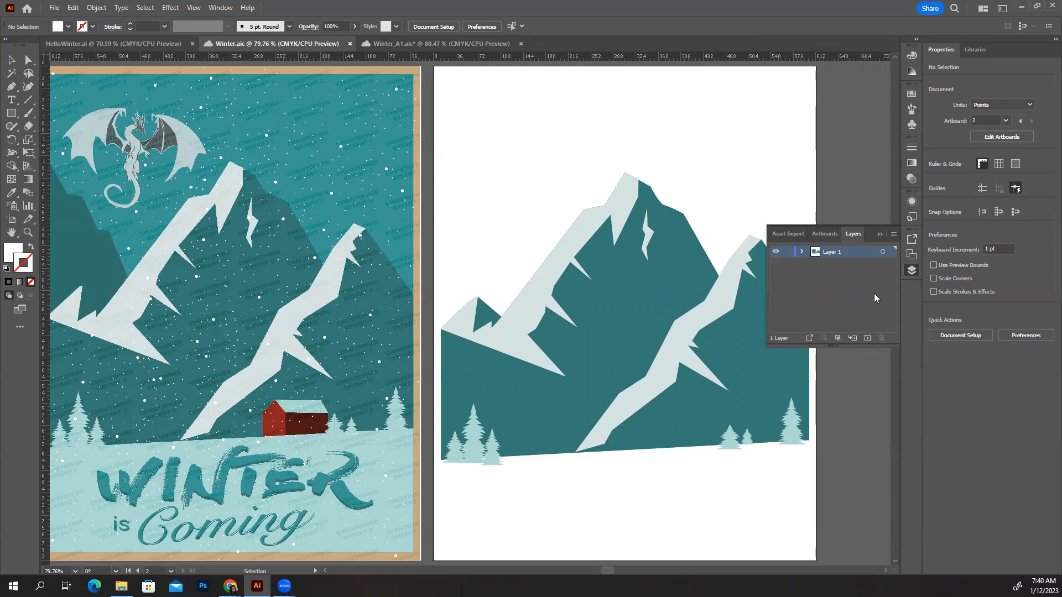
pyautogui.click(775, 251)
pyautogui.click(775, 251)
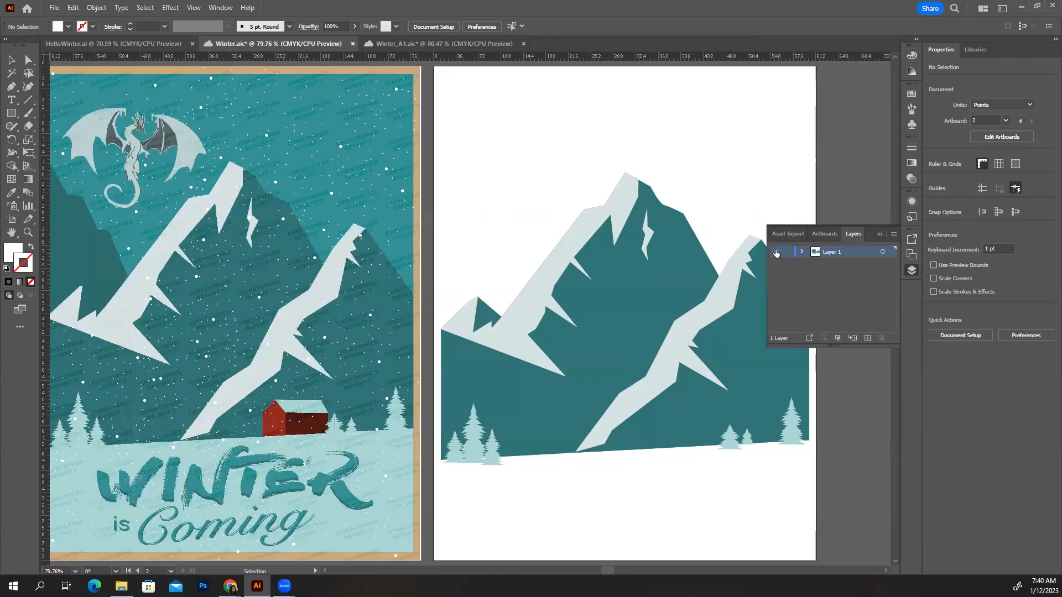
pyautogui.click(775, 252)
pyautogui.click(775, 252)
pyautogui.click(774, 251)
pyautogui.click(775, 251)
pyautogui.click(787, 252)
pyautogui.click(787, 252)
pyautogui.click(786, 253)
# Add a new layer and move it below Layer 1, clearing the selection of the mountain shape
pyautogui.click(677, 275)
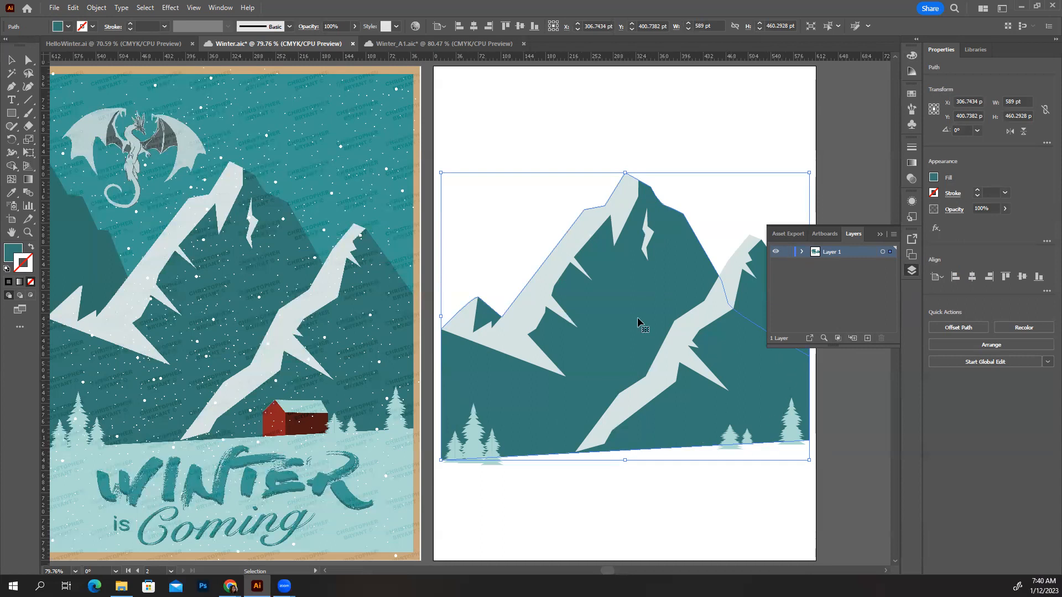
pyautogui.click(867, 338)
pyautogui.click(796, 267)
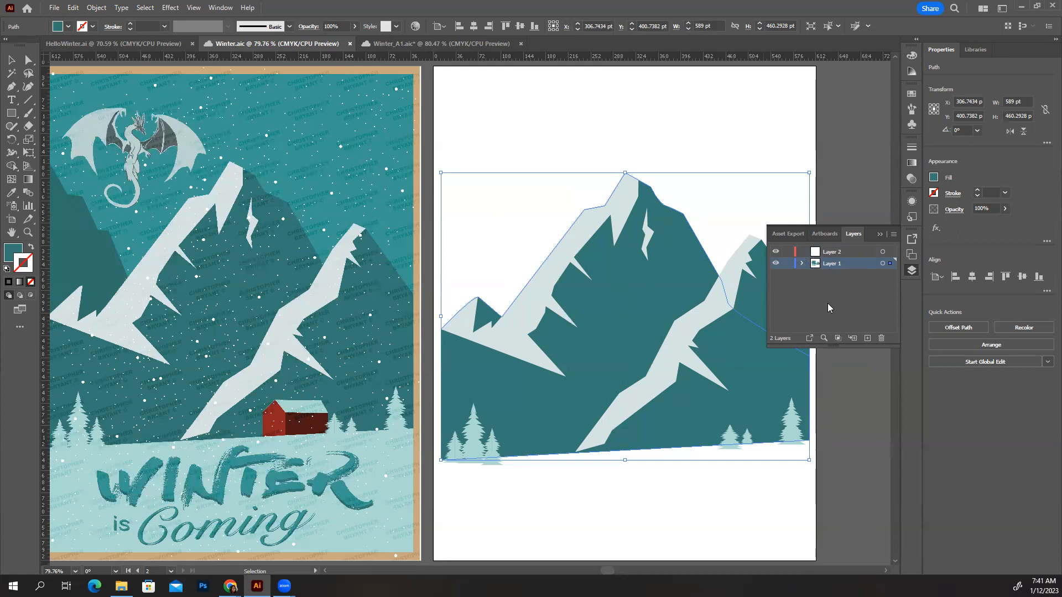
pyautogui.click(844, 253)
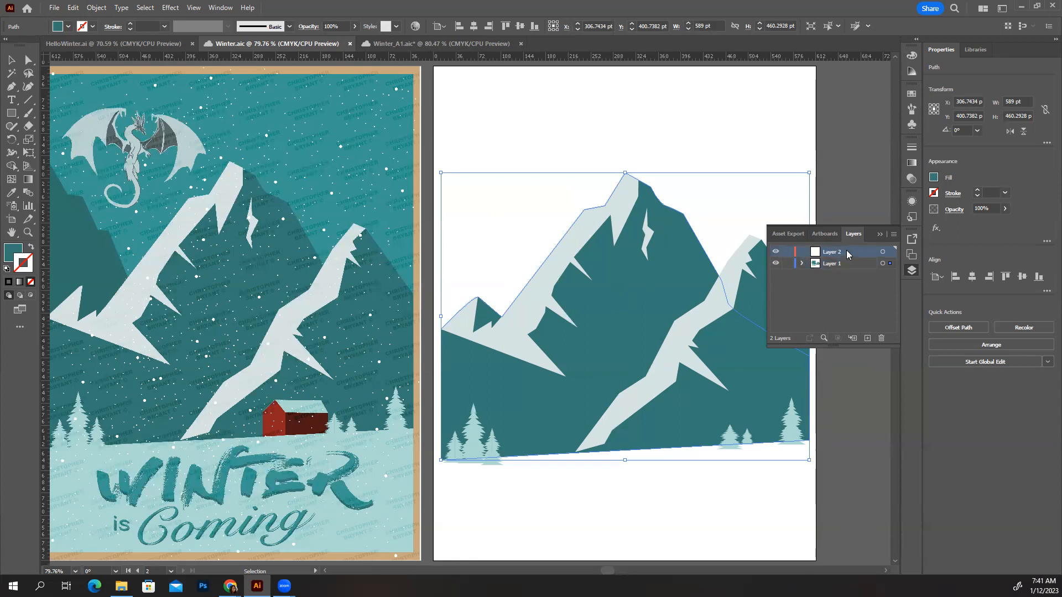
pyautogui.moveTo(846, 253); pyautogui.dragTo(847, 273)
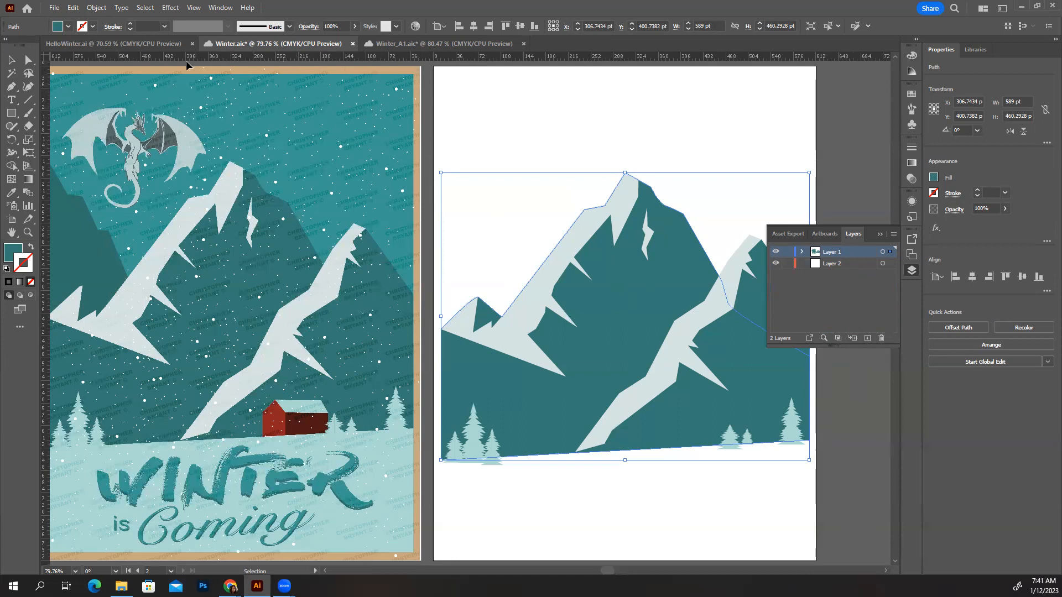
pyautogui.click(841, 117)
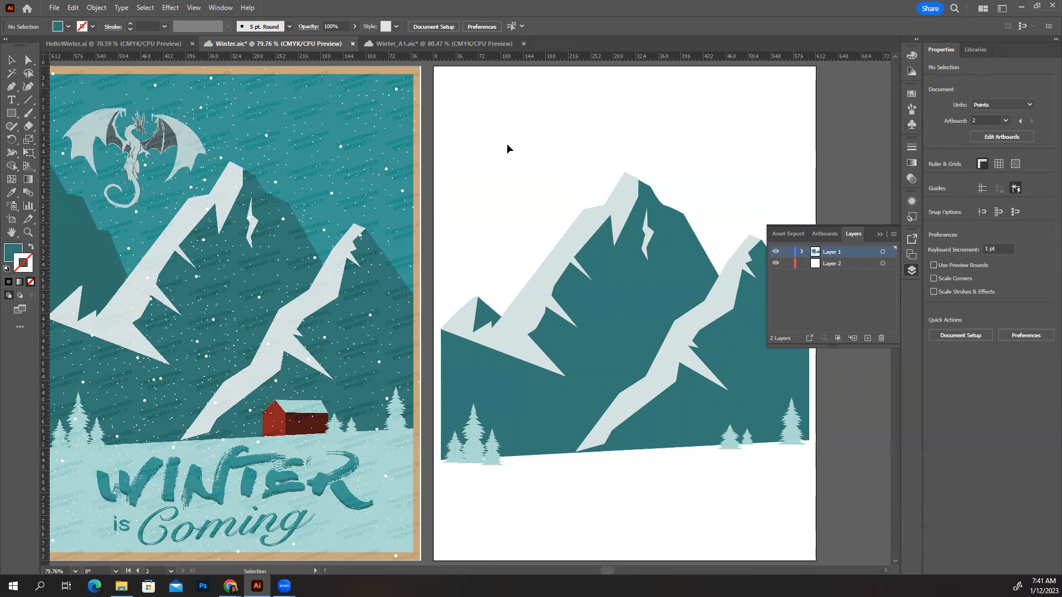
pyautogui.press('h')
pyautogui.press('v')
pyautogui.moveTo(858, 241); pyautogui.dragTo(829, 233)
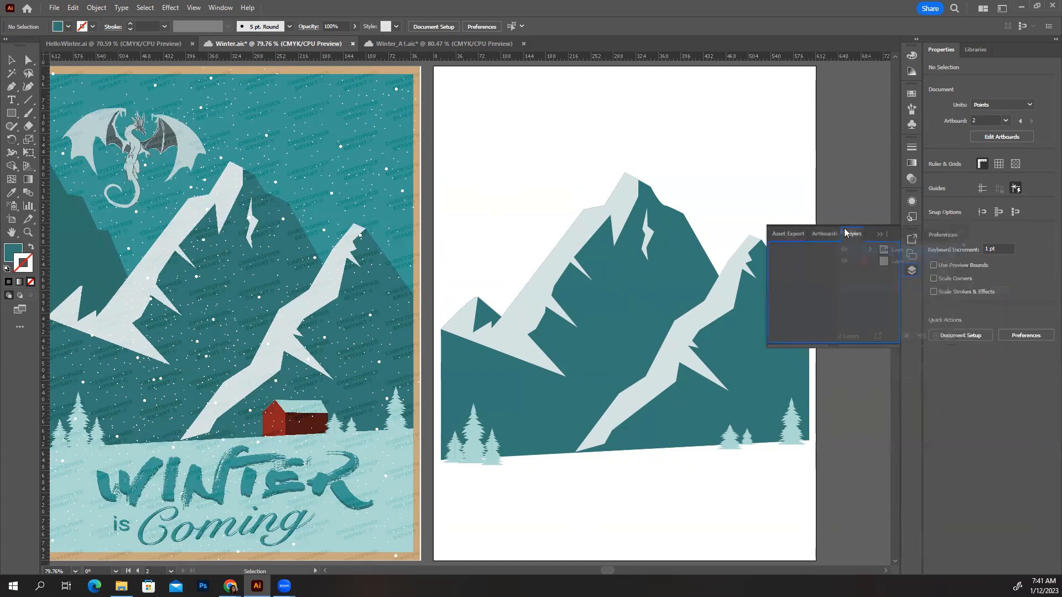
pyautogui.click(879, 234)
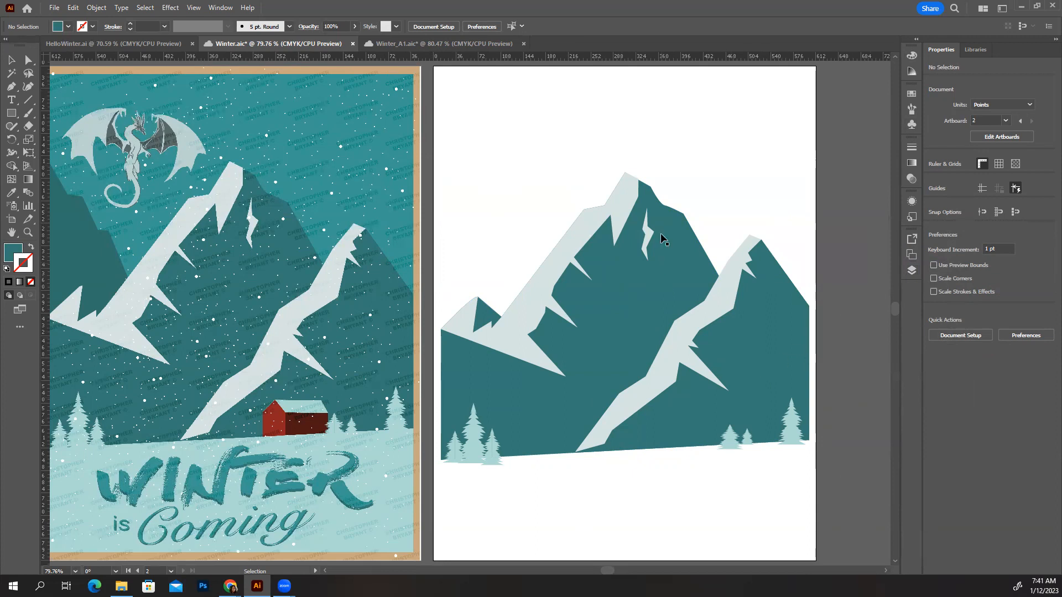
# On Layer 2, draw a rectangle covering the second artboard, about 612 × 790 pt, and fill it with the tan sampled from the poster's border
pyautogui.click(911, 271)
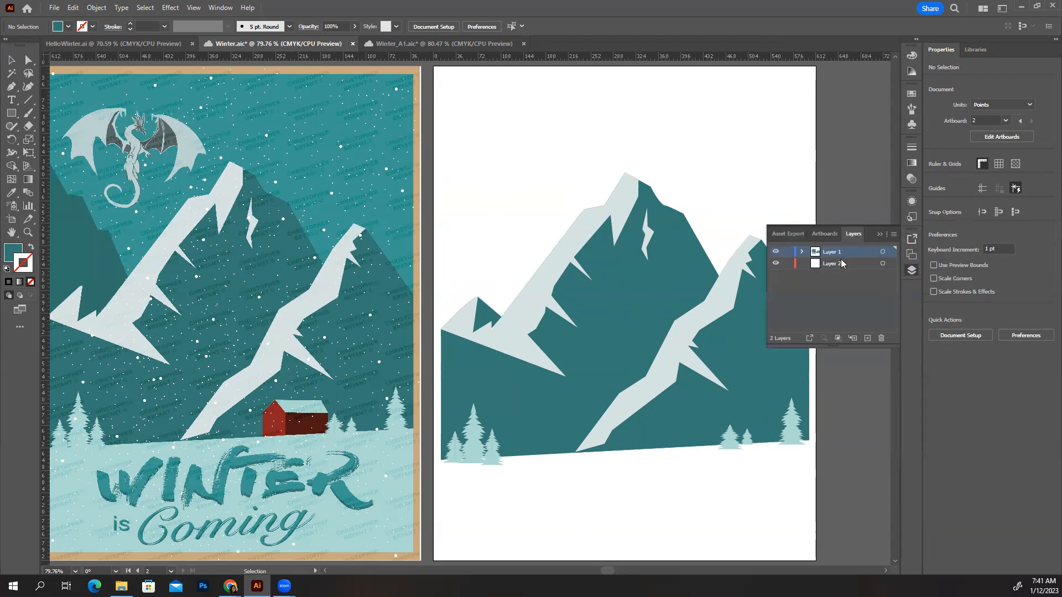
pyautogui.click(880, 233)
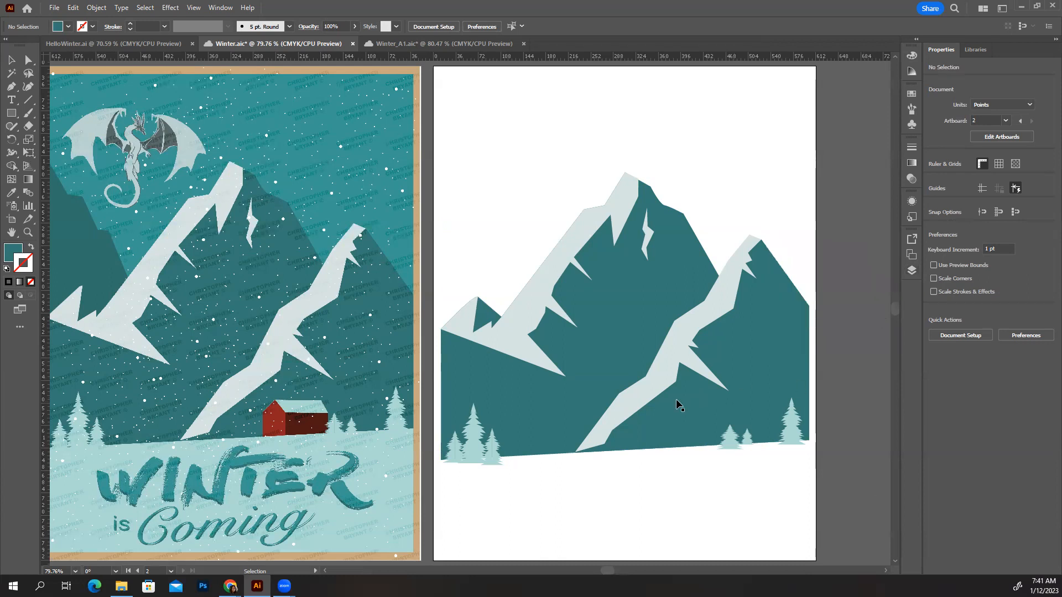
pyautogui.moveTo(517, 249); pyautogui.dragTo(612, 210)
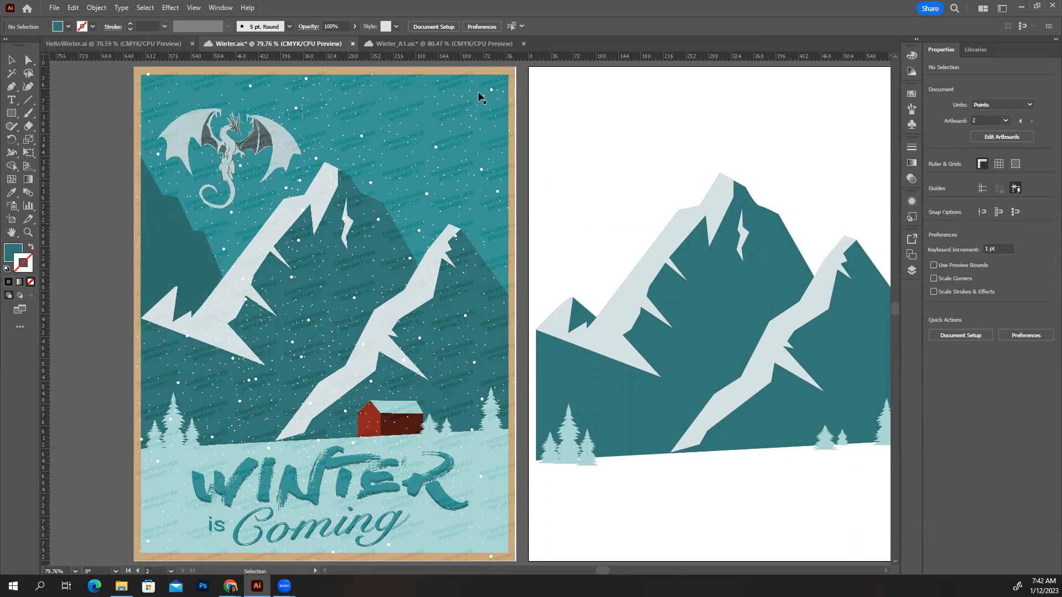
pyautogui.press('space')
pyautogui.moveTo(604, 194); pyautogui.dragTo(516, 196)
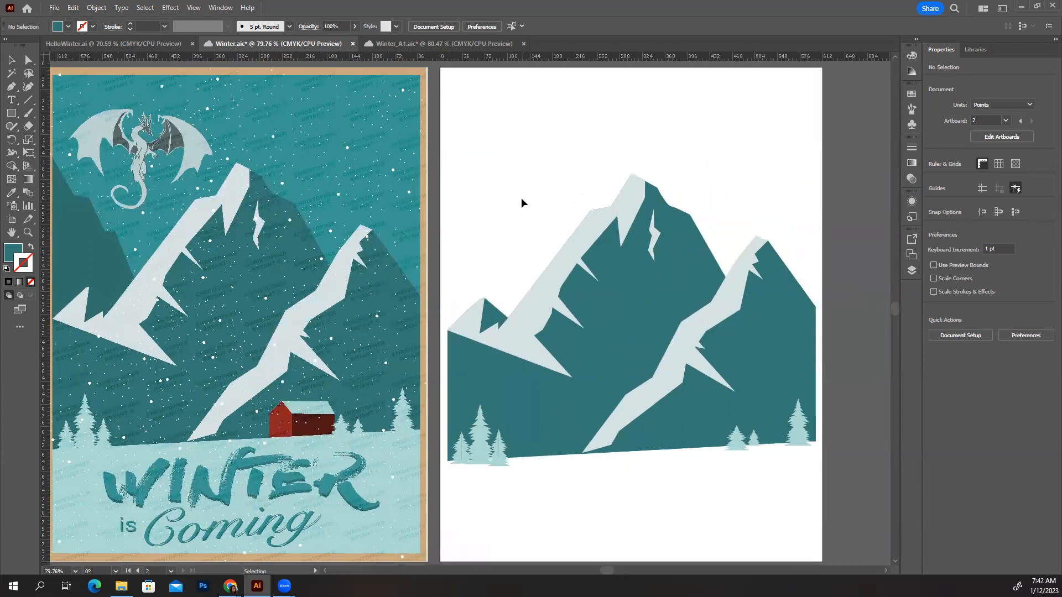
pyautogui.click(11, 114)
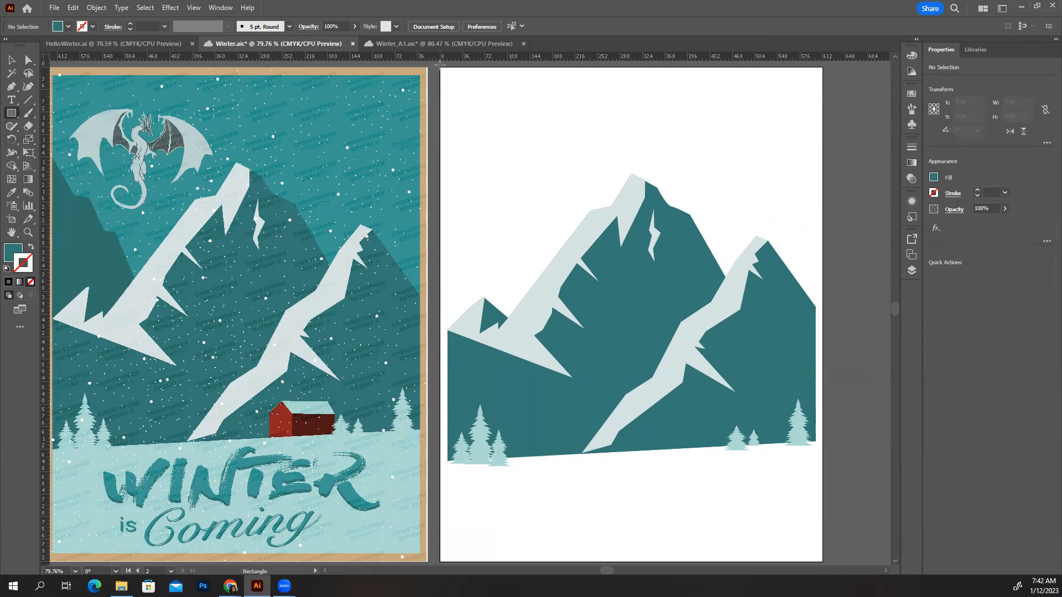
pyautogui.moveTo(440, 67); pyautogui.dragTo(822, 561)
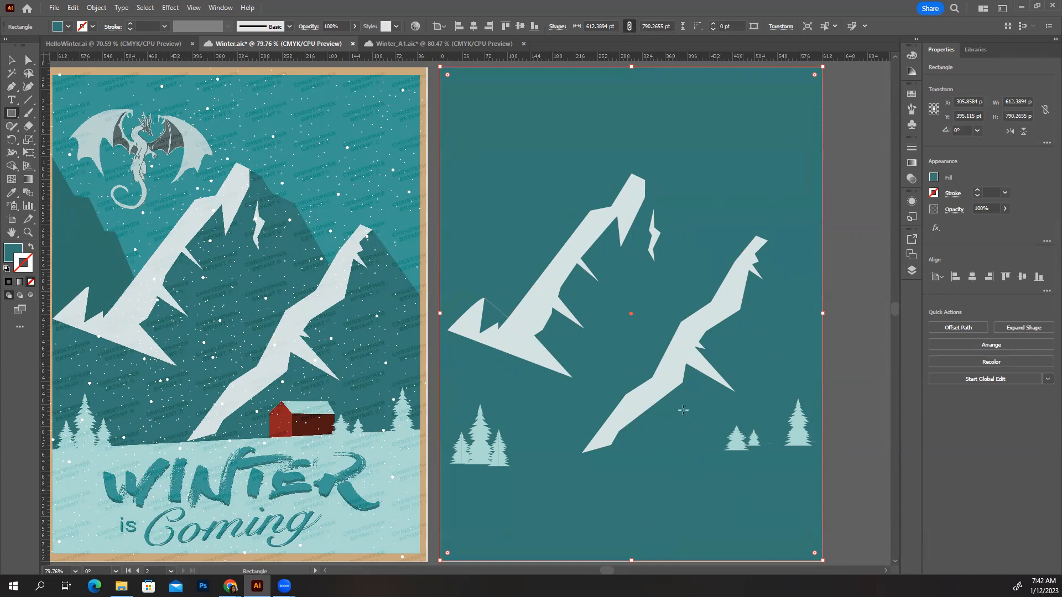
pyautogui.press('i')
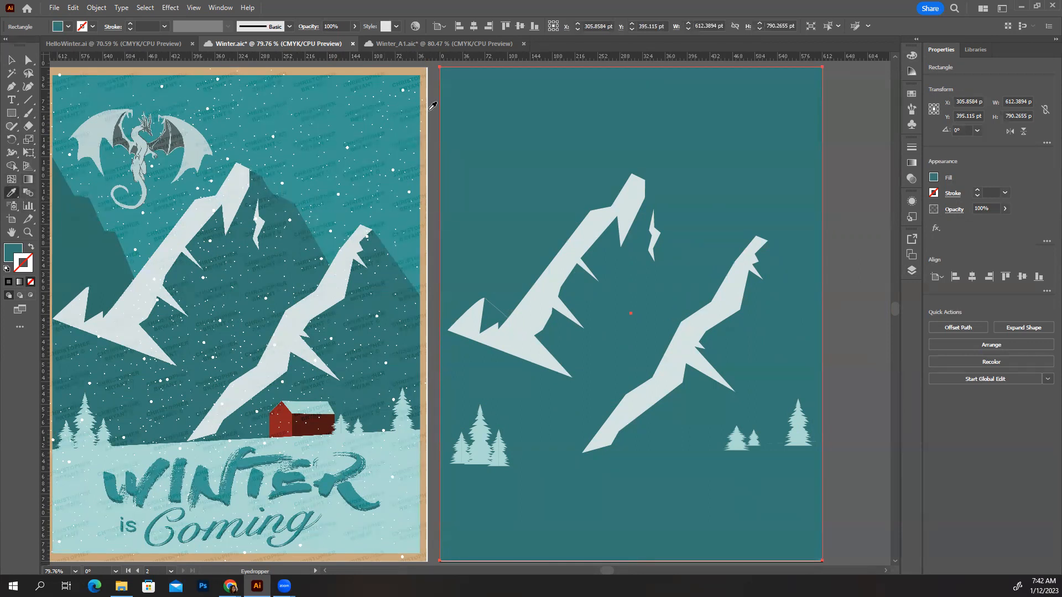
pyautogui.click(409, 66)
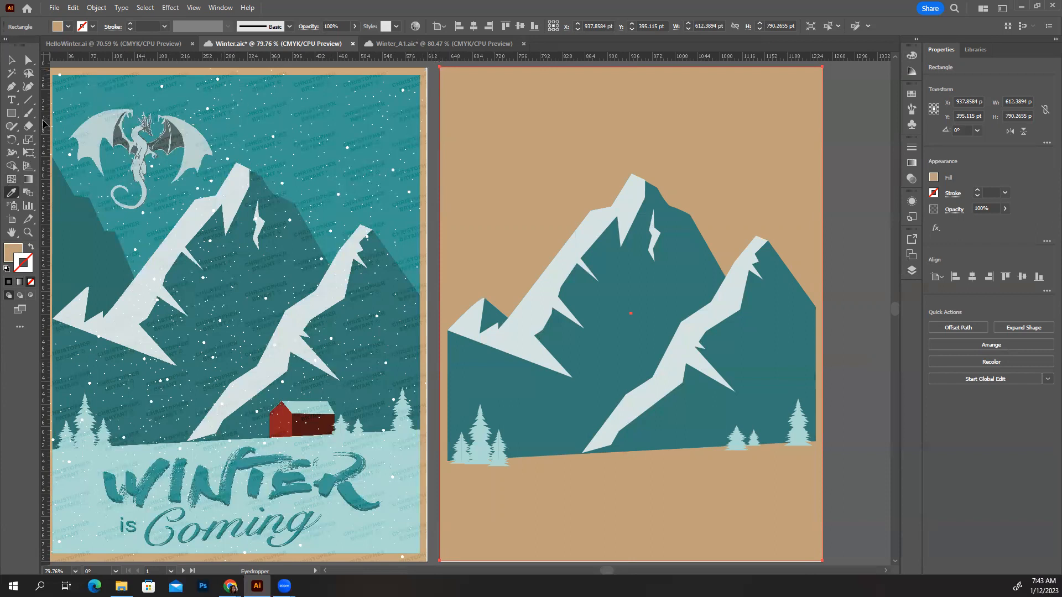
# Draw an inner rectangle about 581 × 750 pt within the tan one and fill it with the teal sampled from the poster's sky
pyautogui.click(11, 113)
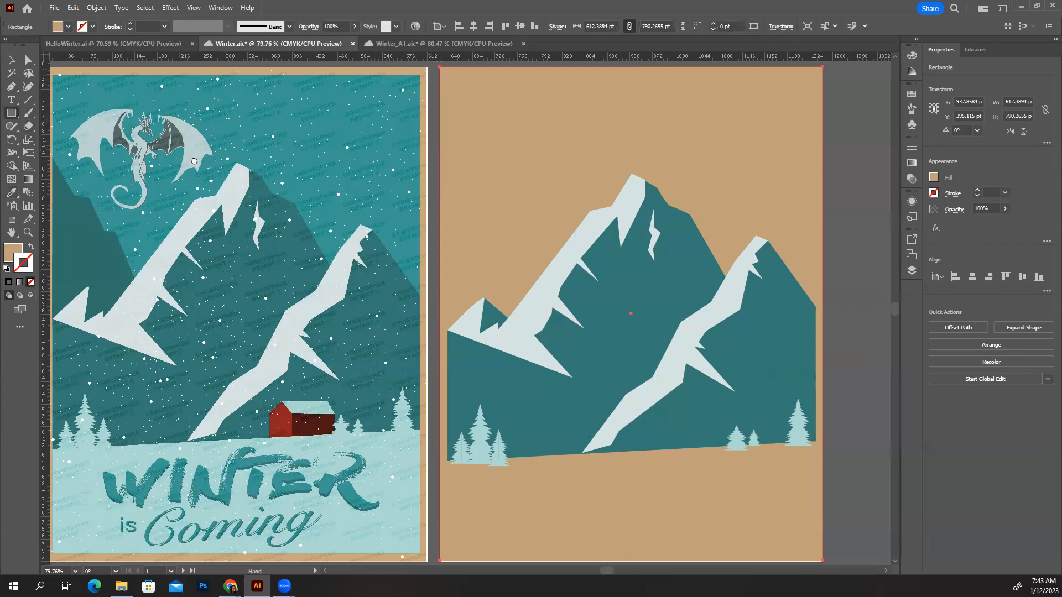
pyautogui.hscroll(-3, 479, 384)
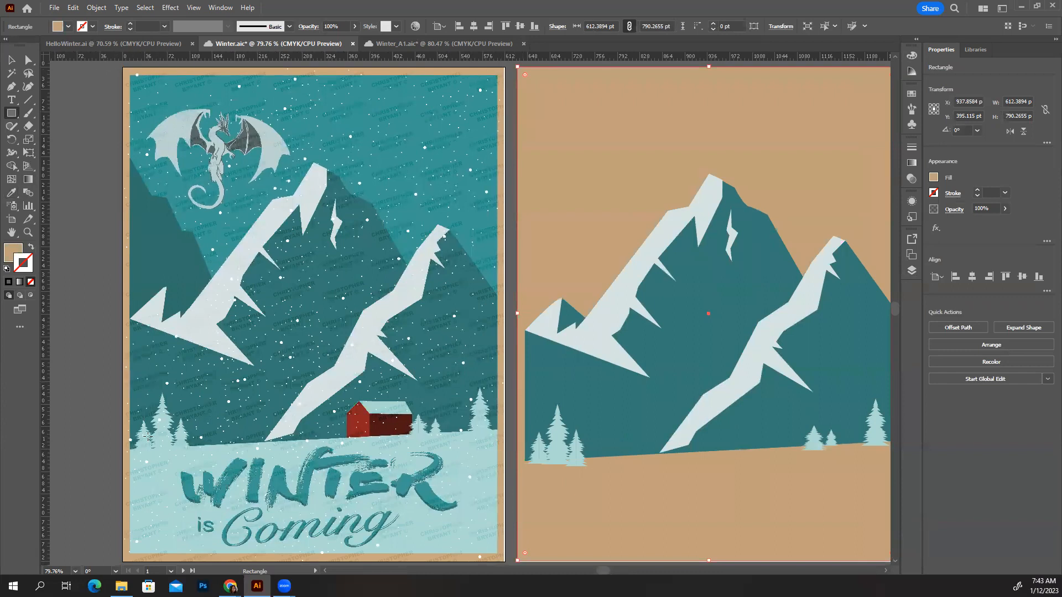
pyautogui.press('space')
pyautogui.moveTo(515, 154); pyautogui.dragTo(422, 158)
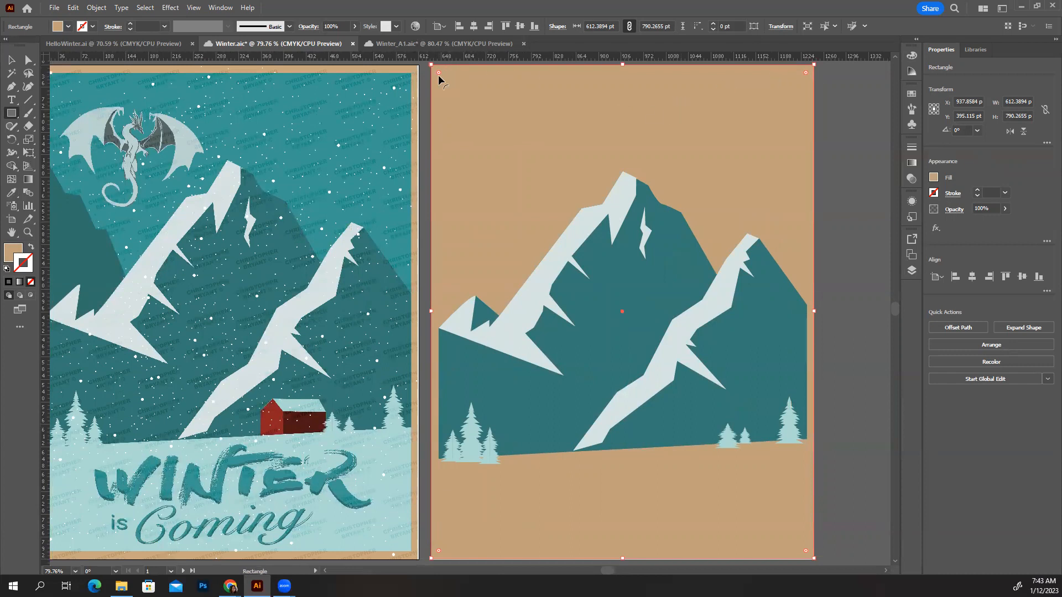
pyautogui.moveTo(440, 78); pyautogui.dragTo(802, 546)
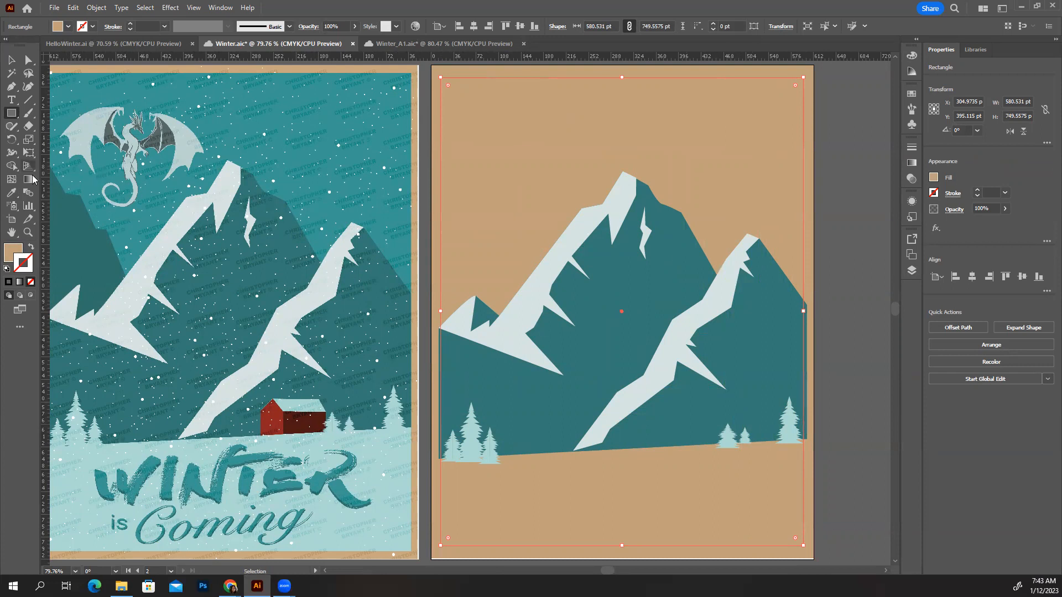
pyautogui.click(11, 195)
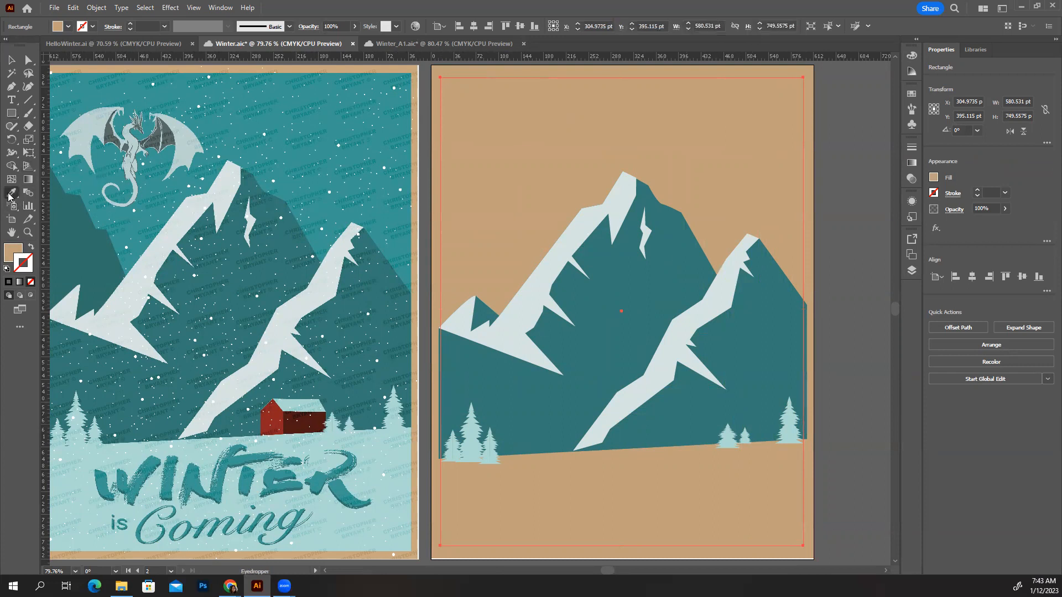
pyautogui.click(105, 91)
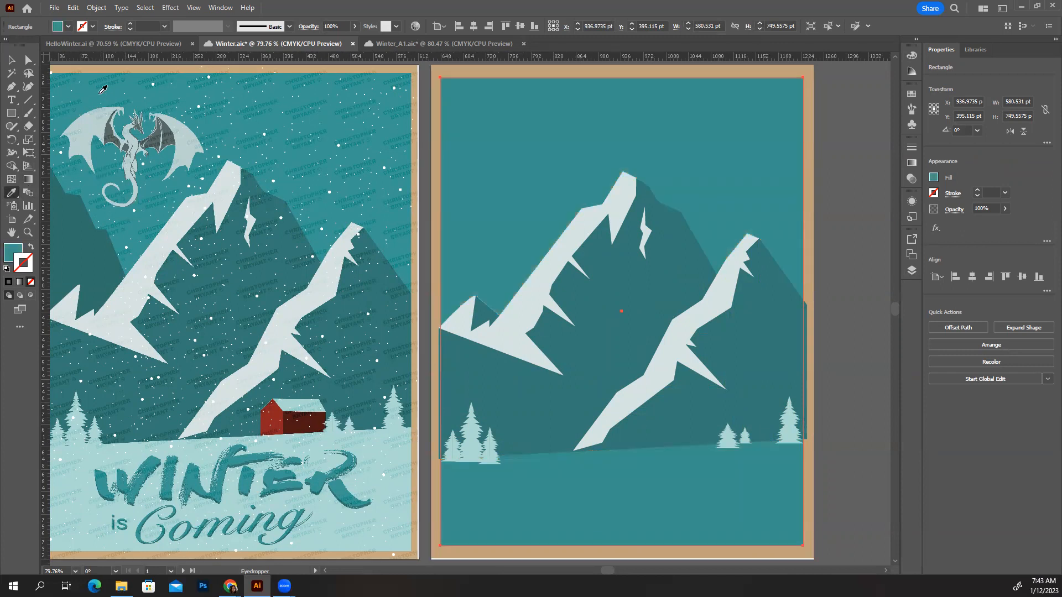
# Stretch the teal rectangle's four edges outward, making it about 589 pt wide to match the mountains and leaving a narrow tan border
pyautogui.press('v')
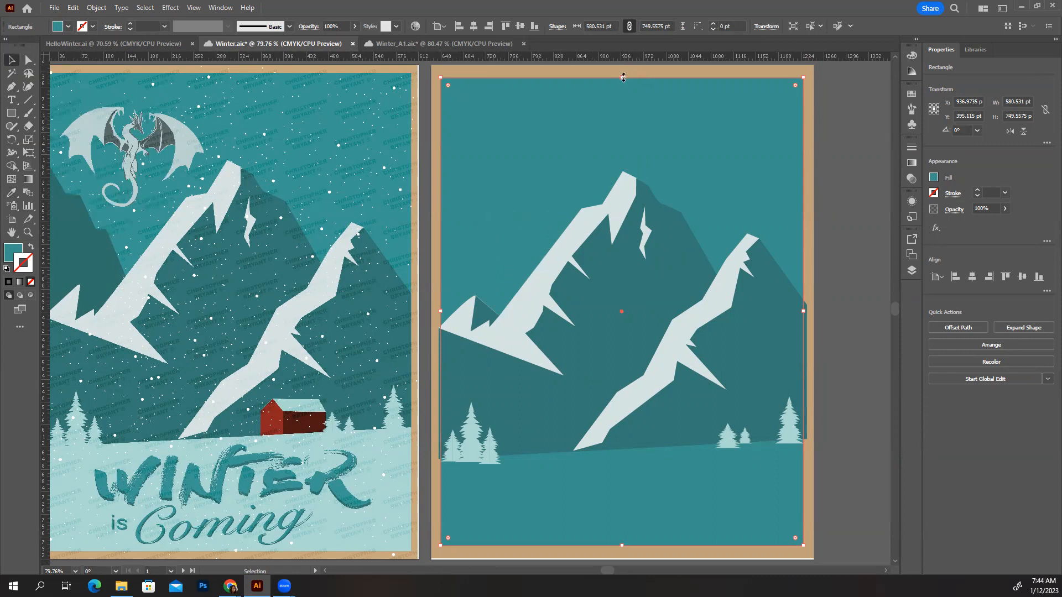
pyautogui.moveTo(624, 77); pyautogui.dragTo(624, 73)
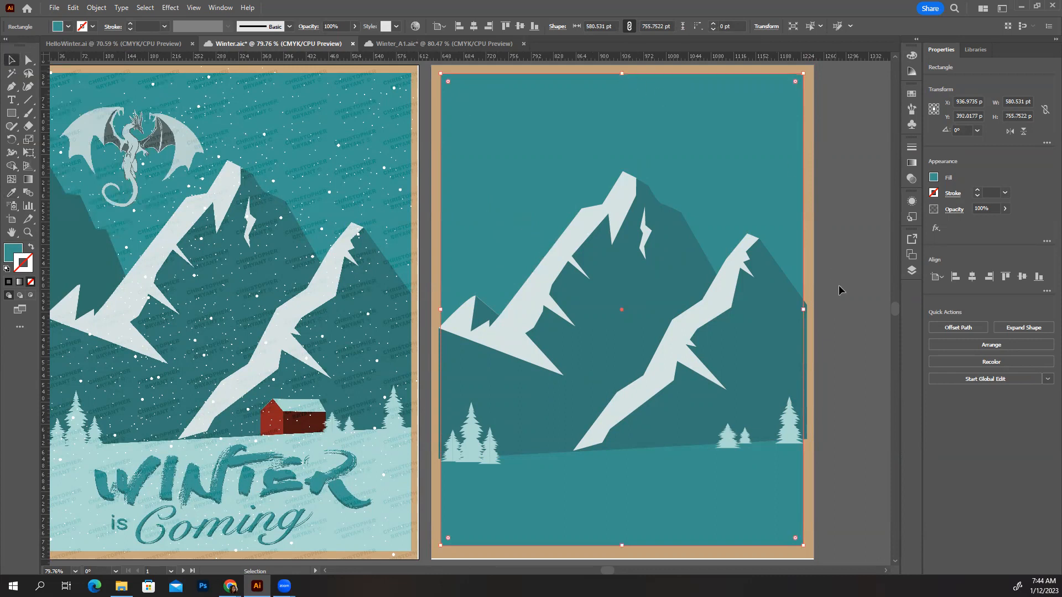
pyautogui.moveTo(803, 312); pyautogui.dragTo(807, 317)
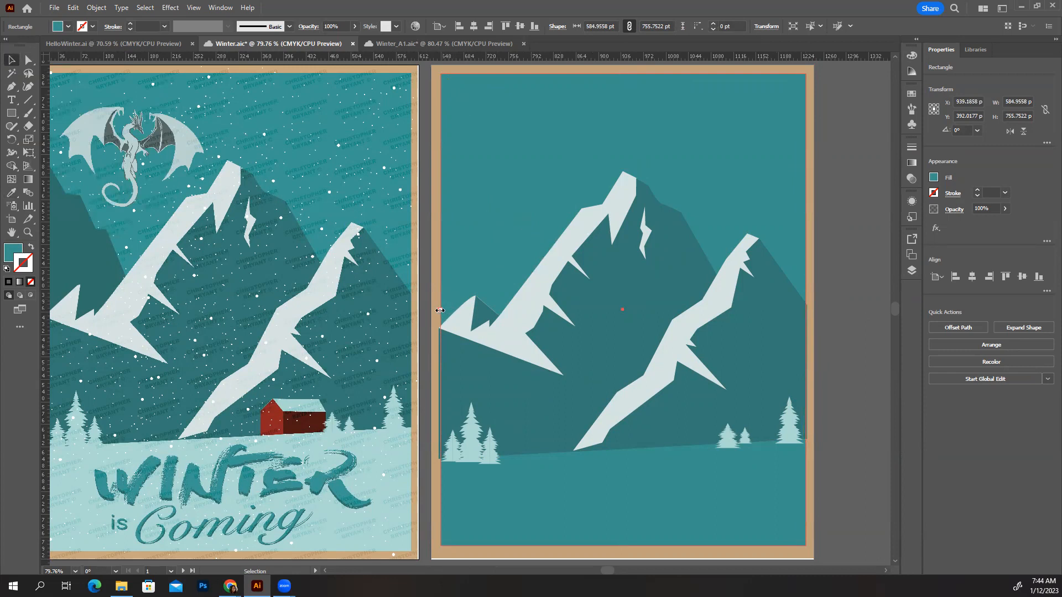
pyautogui.moveTo(440, 310); pyautogui.dragTo(437, 310)
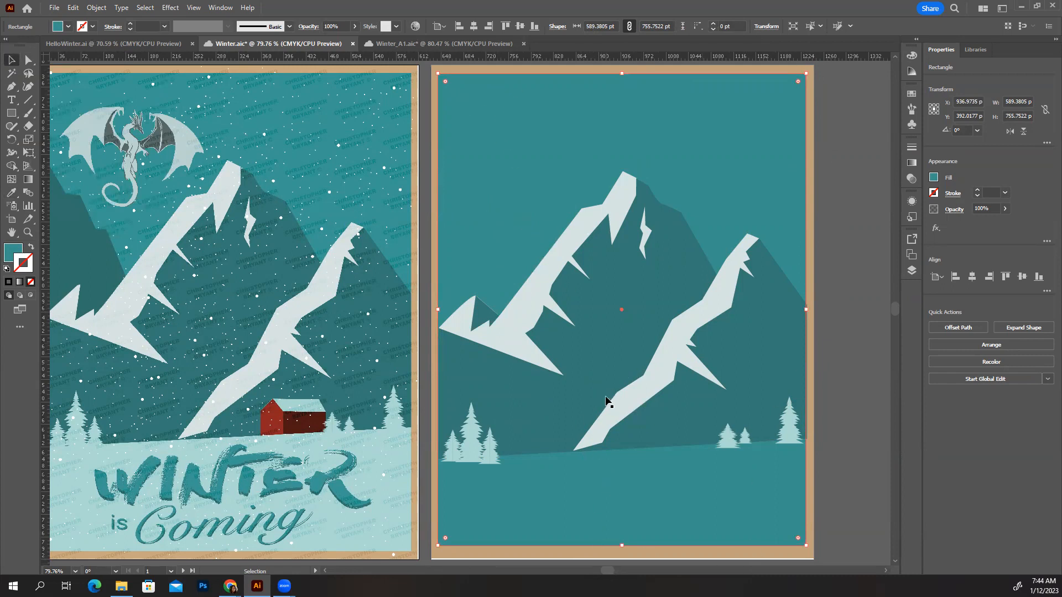
pyautogui.moveTo(621, 546); pyautogui.dragTo(623, 547)
# Extend the tan rectangle's bottom edge slightly past the artboard to a height of about 798 pt and save the document
pyautogui.scroll(-1, 880, 510)
pyautogui.click(627, 545)
pyautogui.scroll(2, 849, 418)
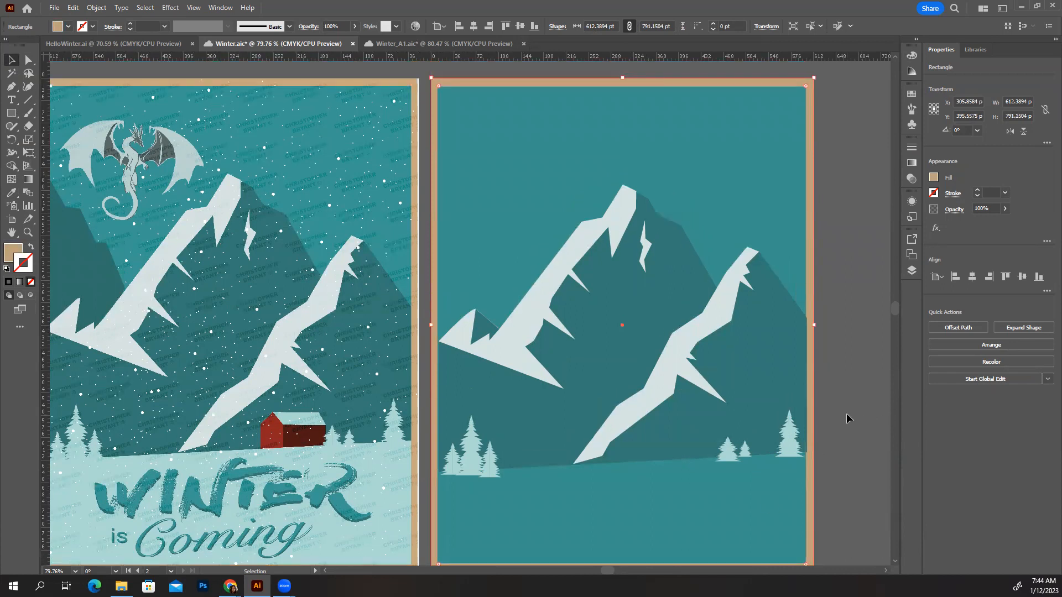
pyautogui.click(849, 364)
pyautogui.scroll(-3, 835, 466)
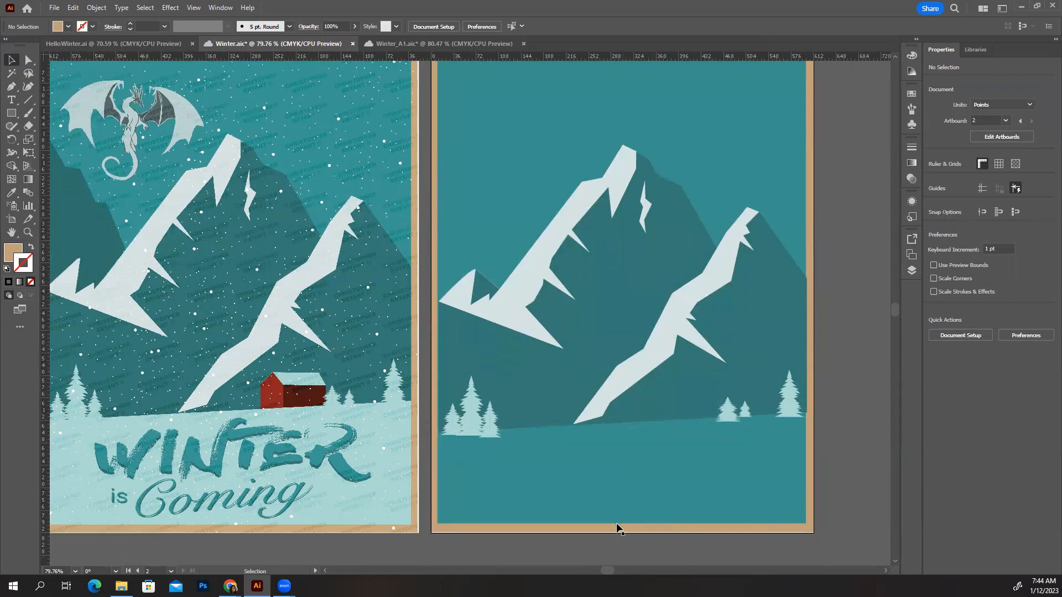
pyautogui.click(615, 522)
pyautogui.click(609, 529)
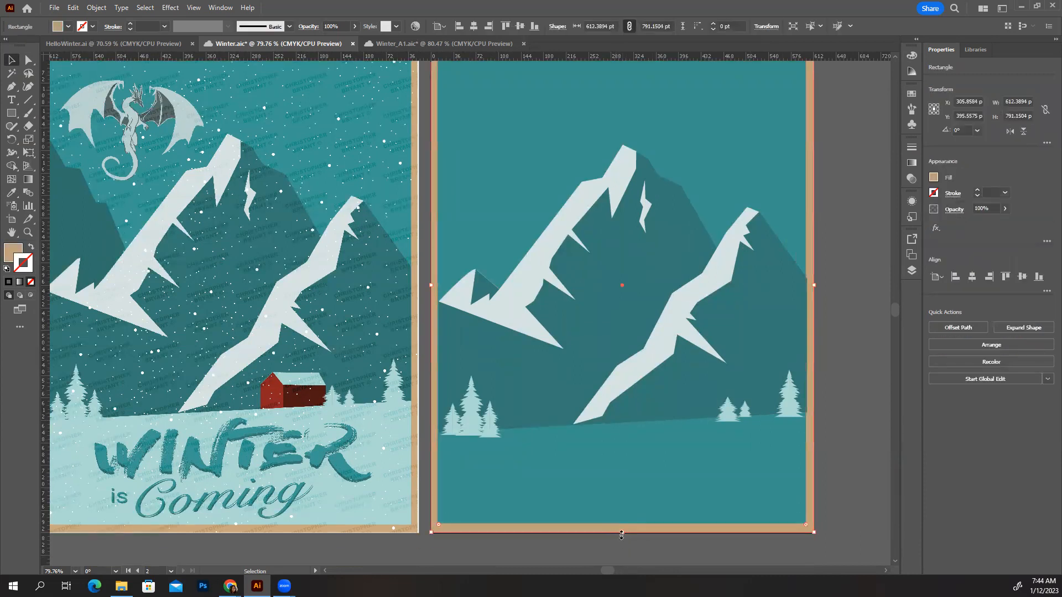
pyautogui.press('a')
pyautogui.hotkey('ctrl', 's')
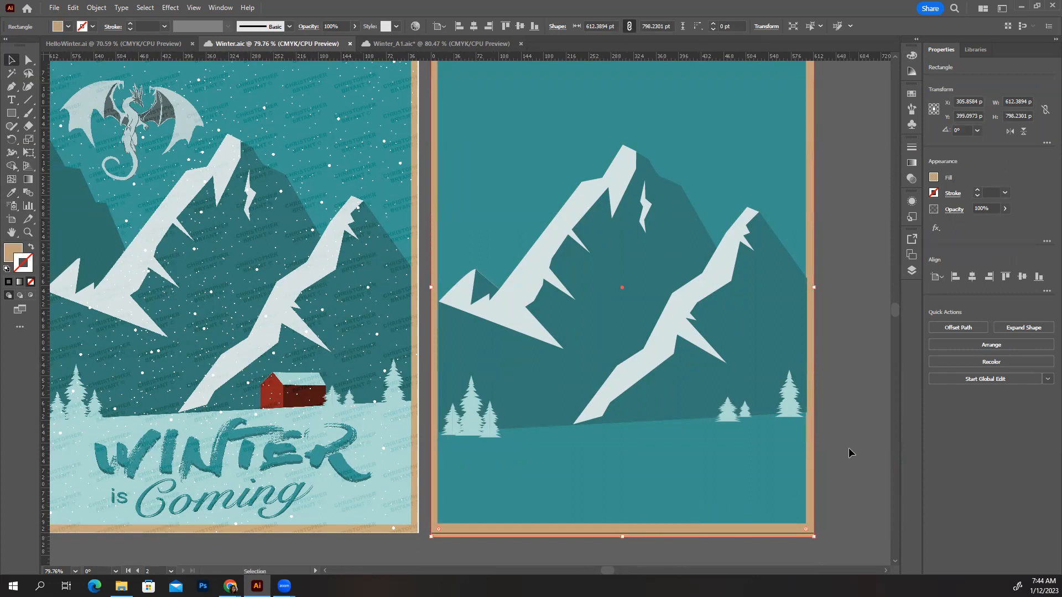
pyautogui.press('v')
pyautogui.click(848, 449)
# Check the rear and front mountain shapes by selecting them, clear the selection, and show the layer list
pyautogui.scroll(1, 849, 450)
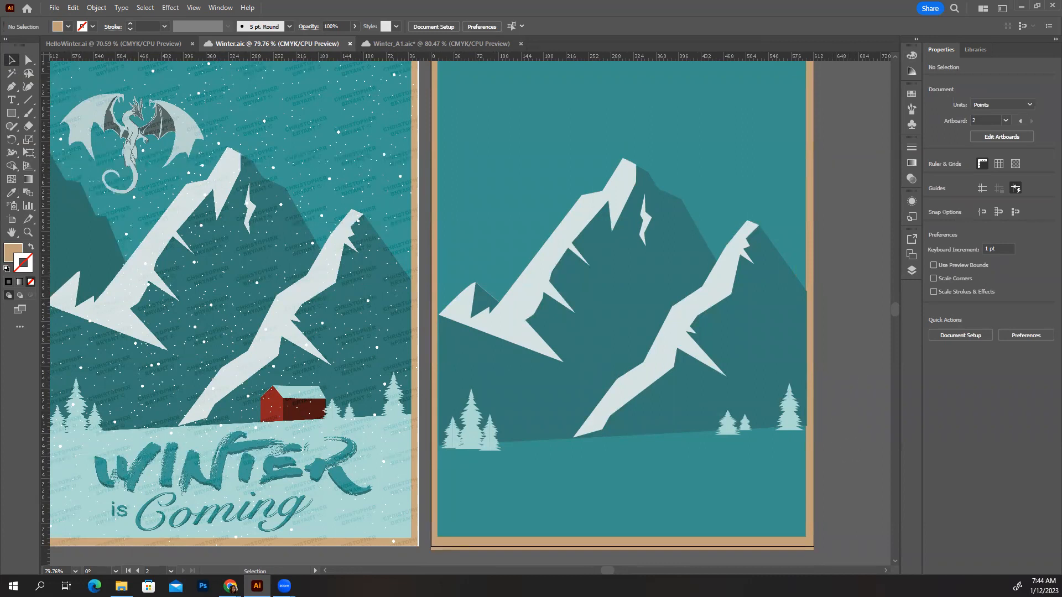
pyautogui.click(626, 324)
pyautogui.click(756, 261)
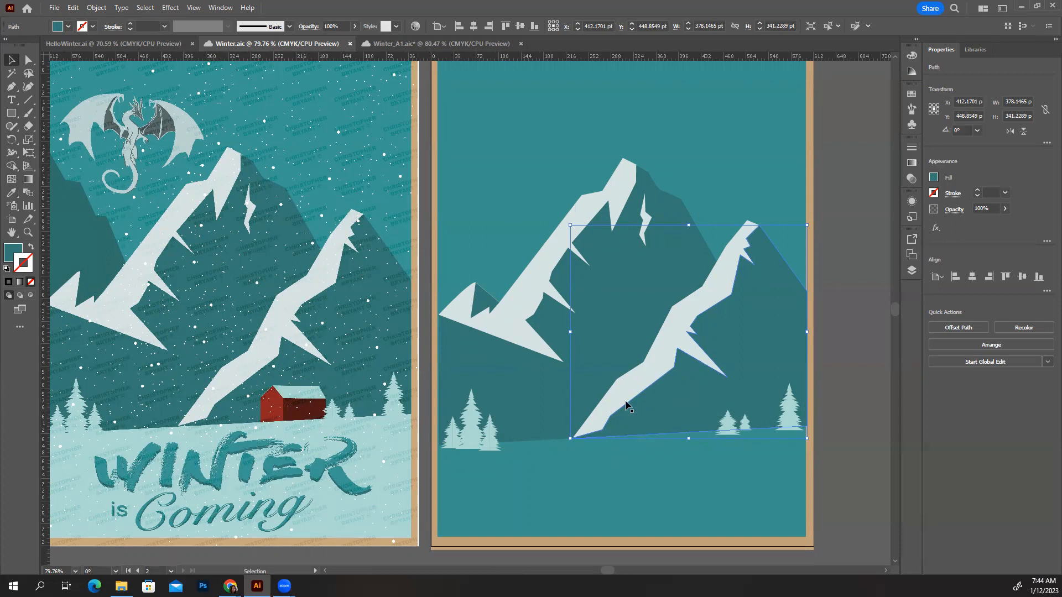
pyautogui.click(840, 437)
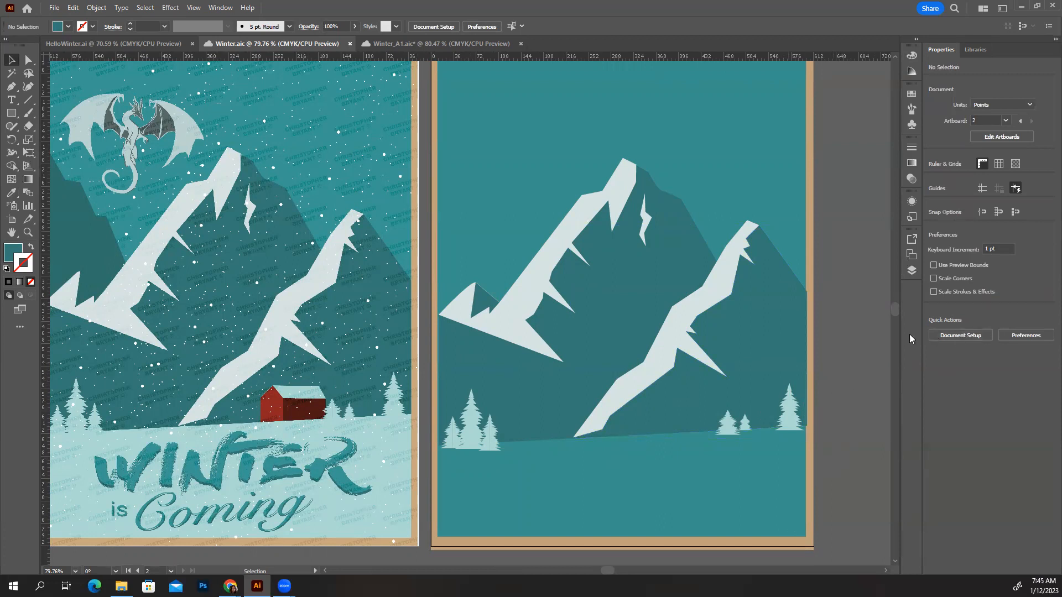
pyautogui.click(911, 271)
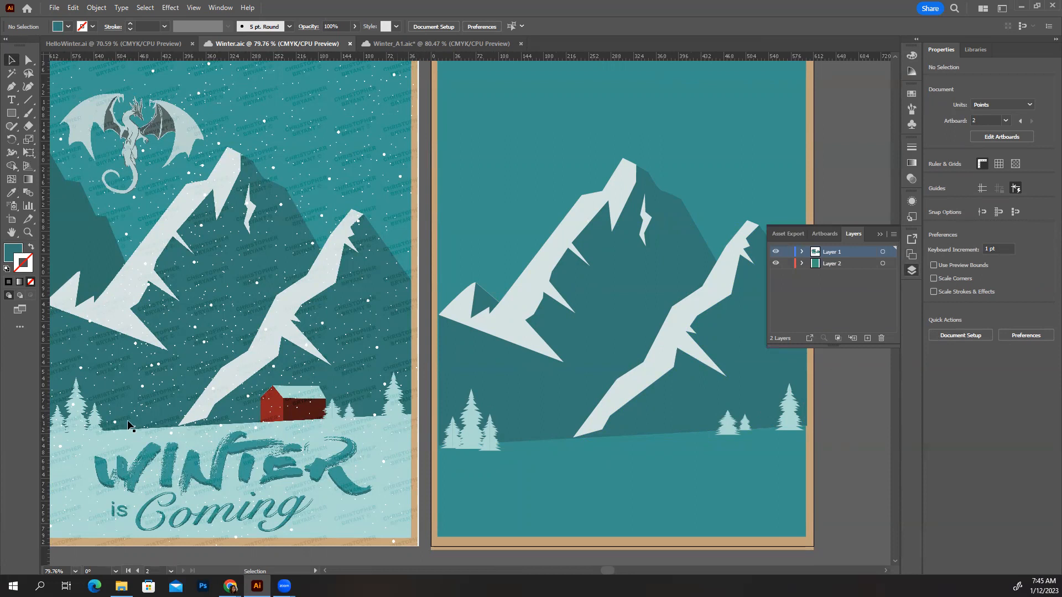
pyautogui.moveTo(358, 485); pyautogui.dragTo(403, 474)
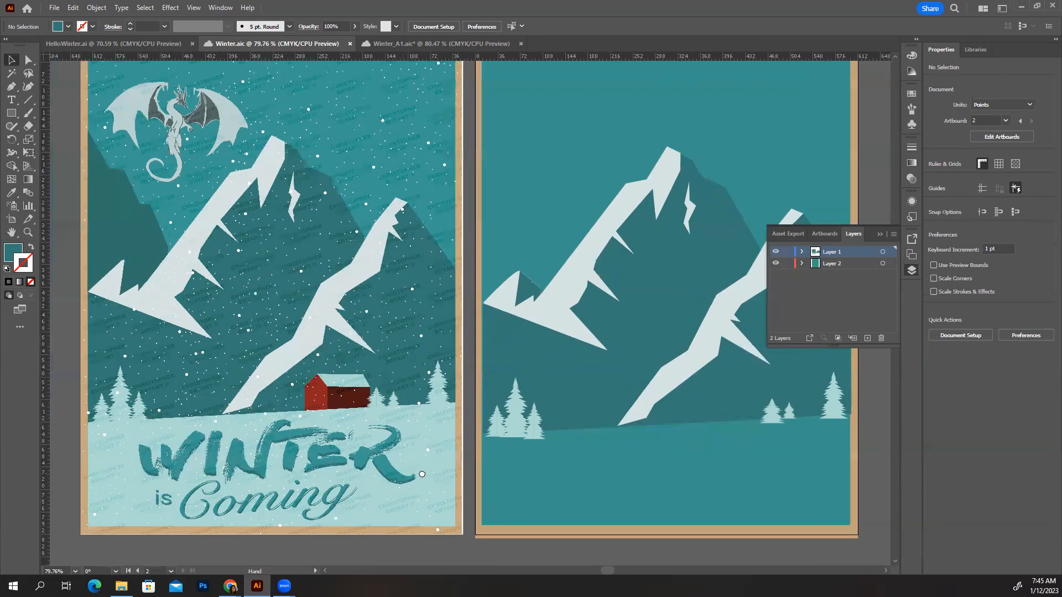
# Add a new layer above the others, lock Layer 1 and Layer 2, and make the new layer active
pyautogui.moveTo(369, 437); pyautogui.dragTo(356, 434)
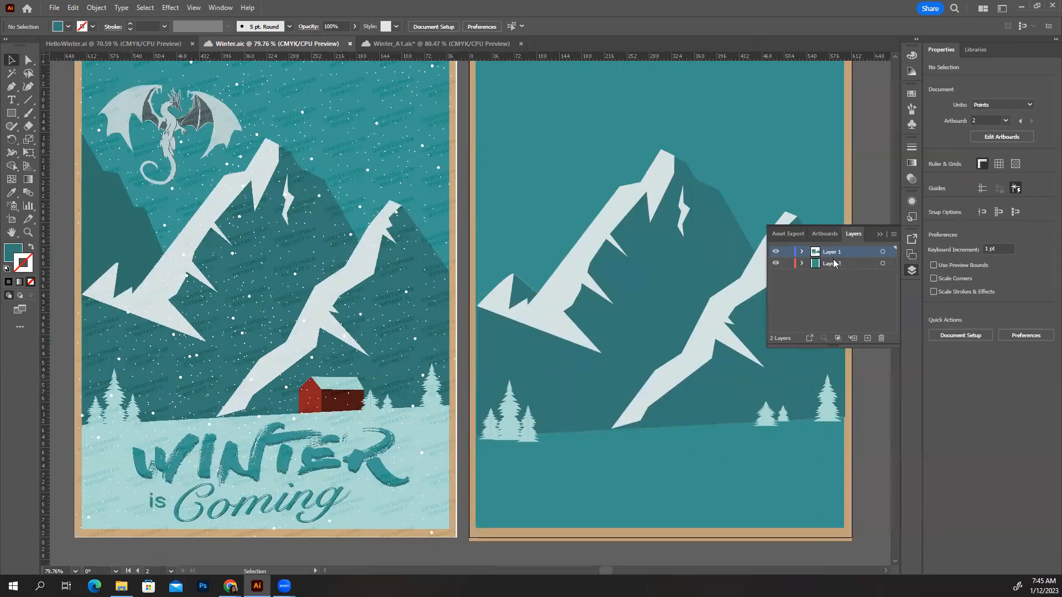
pyautogui.click(871, 339)
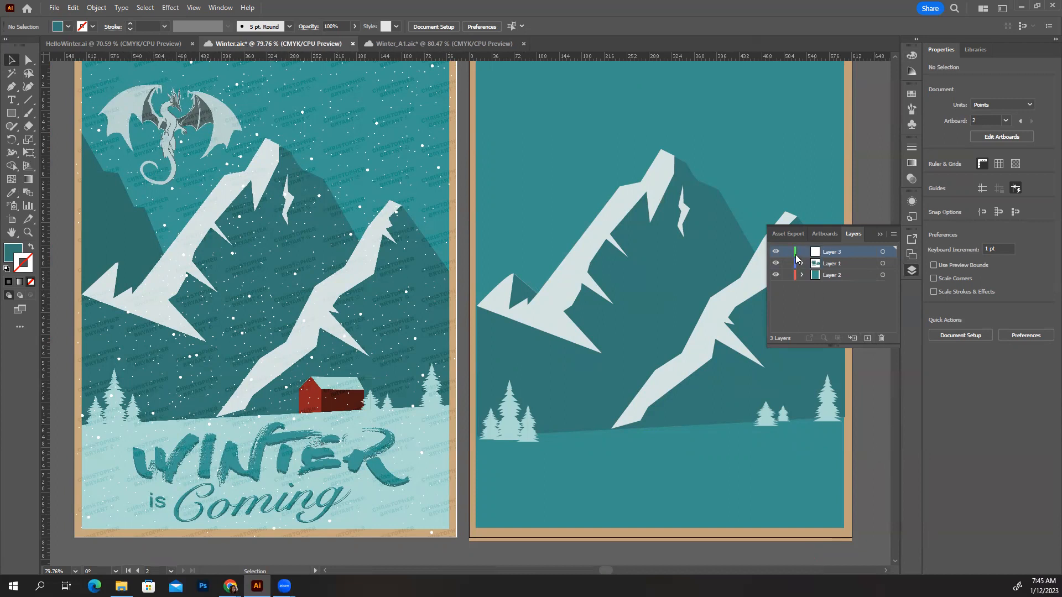
pyautogui.click(496, 167)
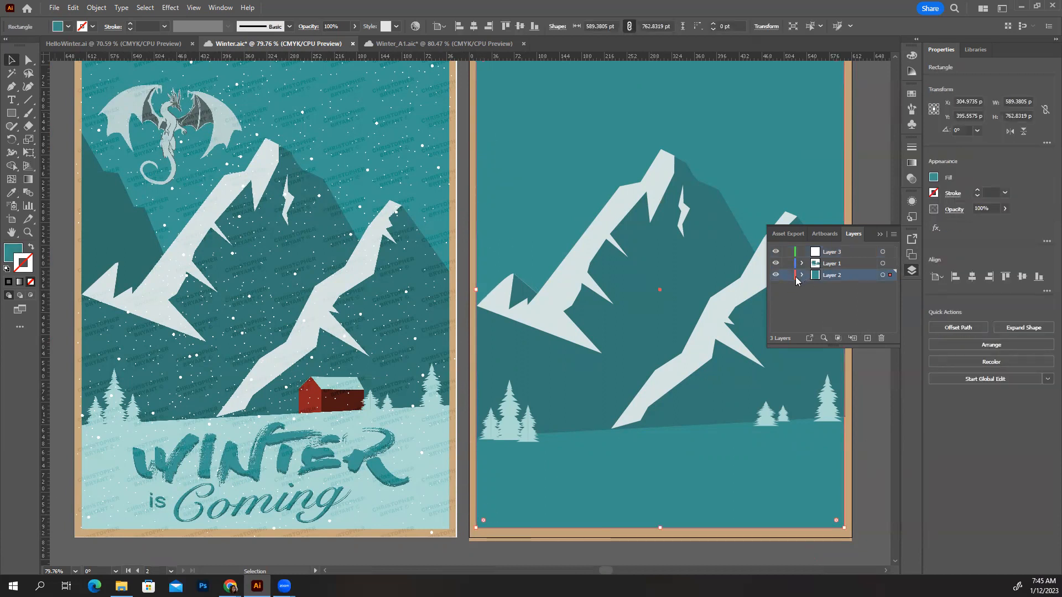
pyautogui.click(642, 309)
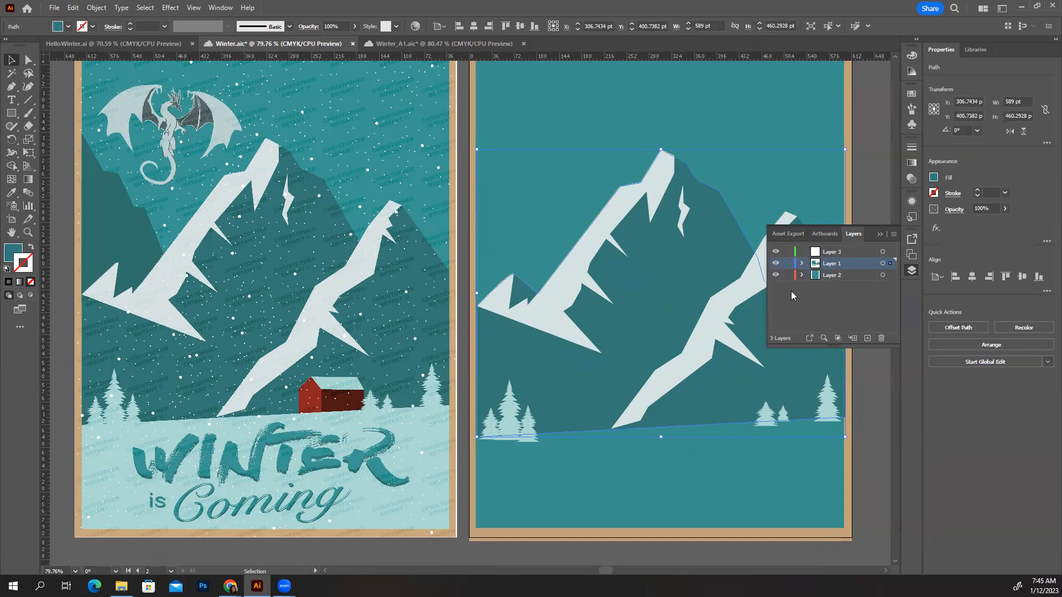
pyautogui.moveTo(788, 274); pyautogui.dragTo(788, 263)
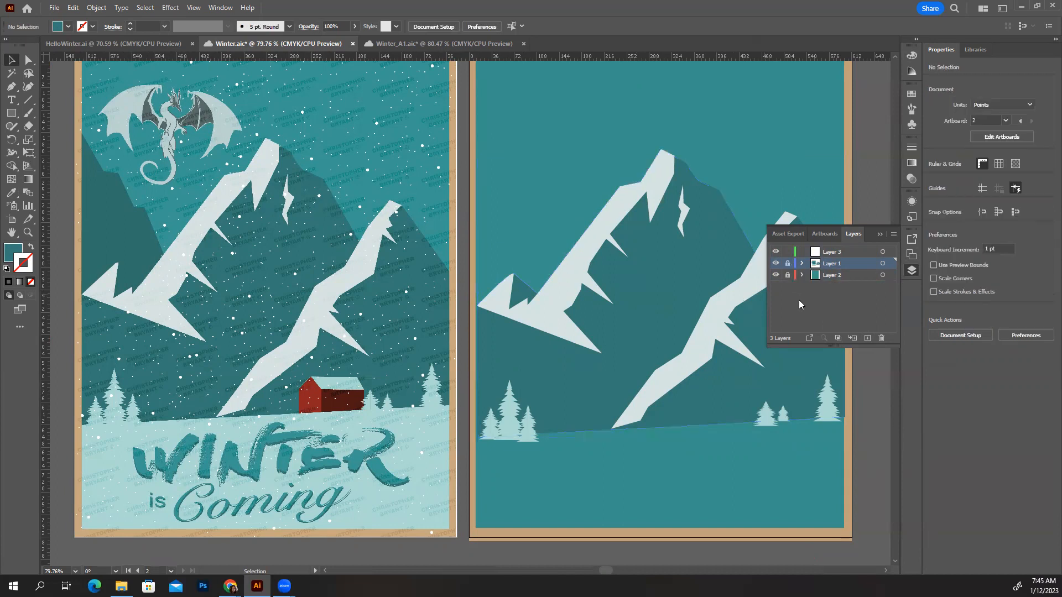
pyautogui.click(832, 254)
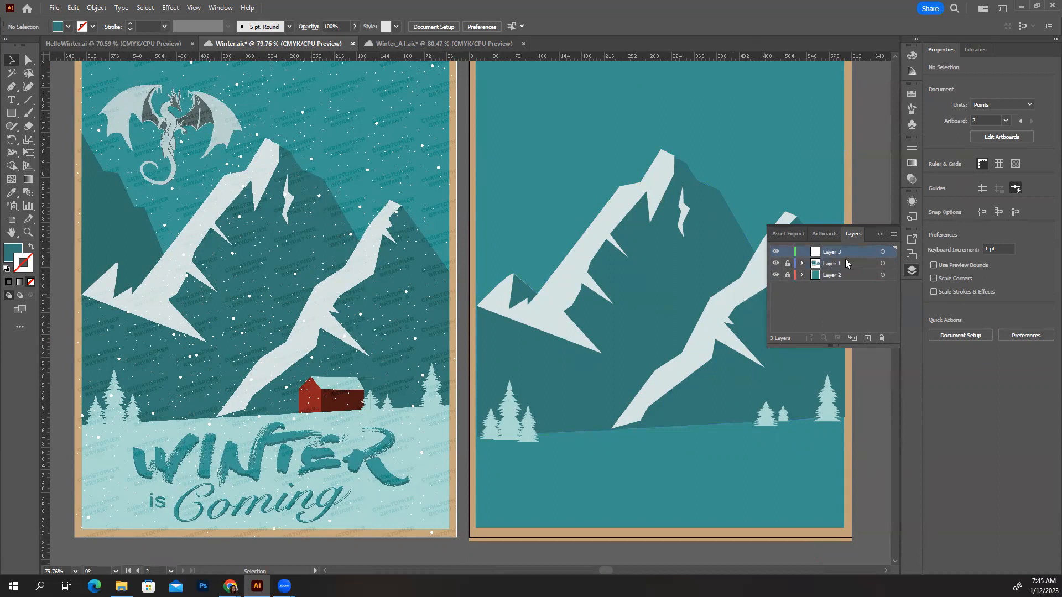
pyautogui.click(880, 234)
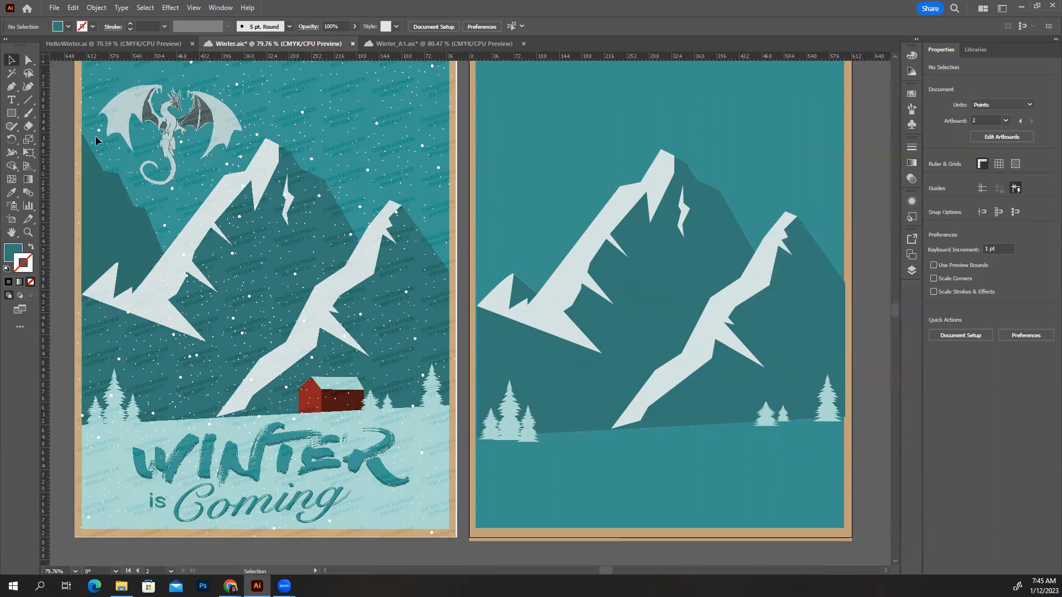
# Trace the snowy ground of the reference poster with the Pen tool as a closed four-sided shape about 588 × 196 pt
pyautogui.click(13, 87)
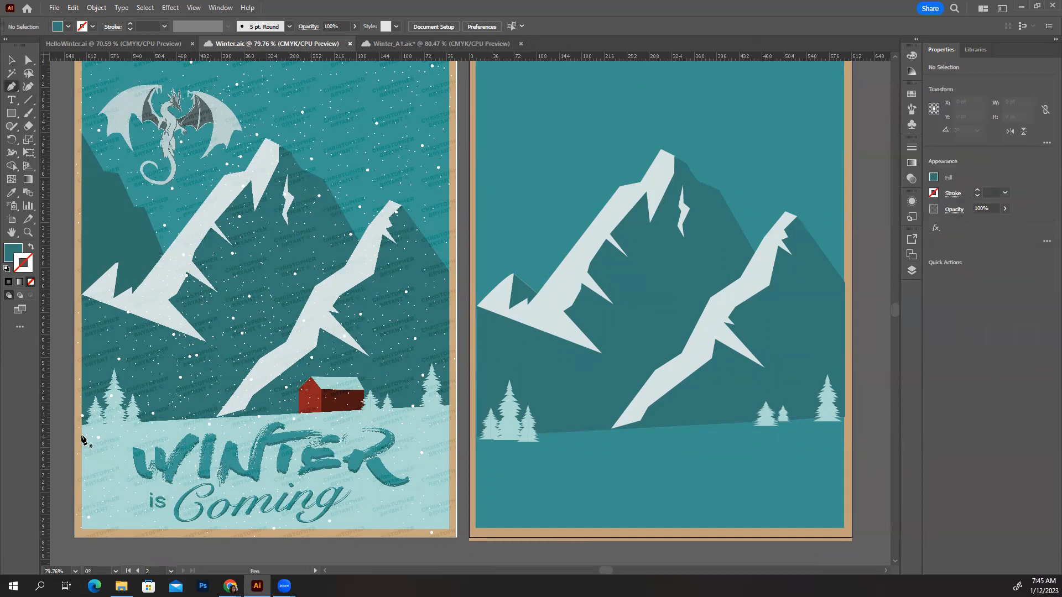
pyautogui.click(81, 429)
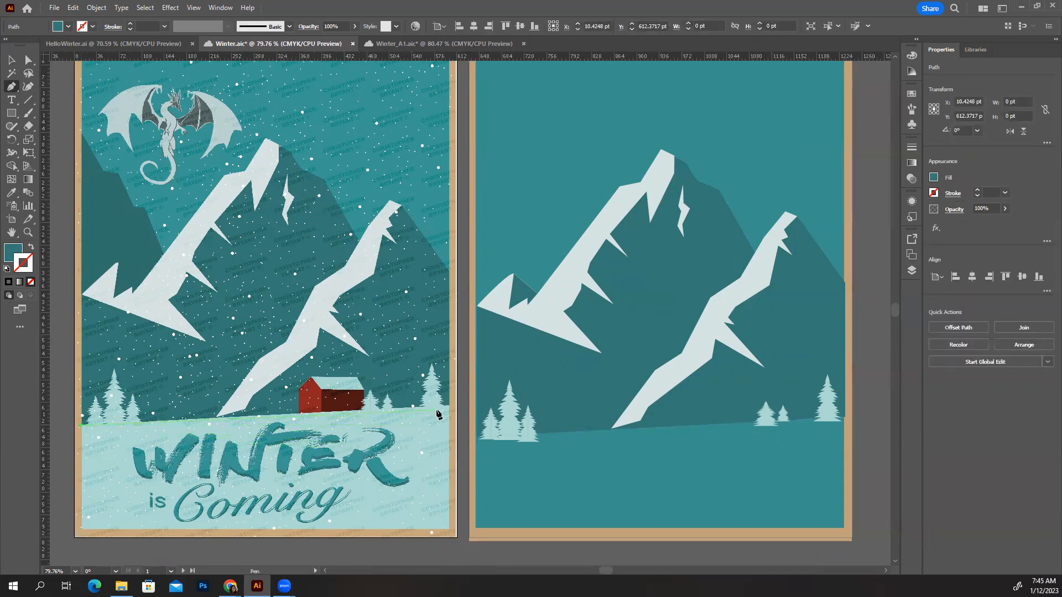
pyautogui.click(448, 407)
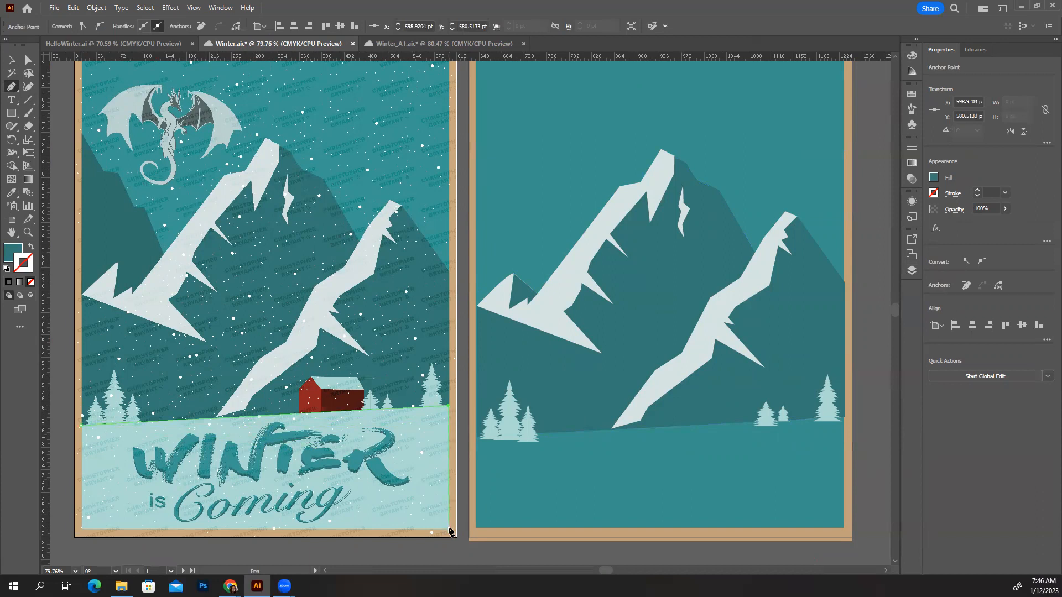
pyautogui.click(448, 528)
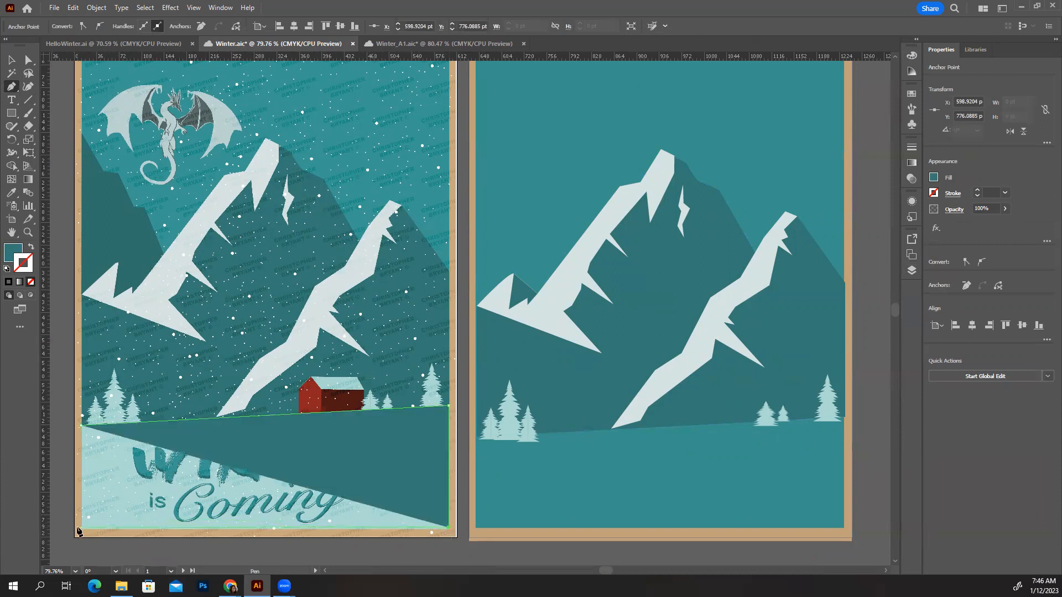
pyautogui.click(81, 528)
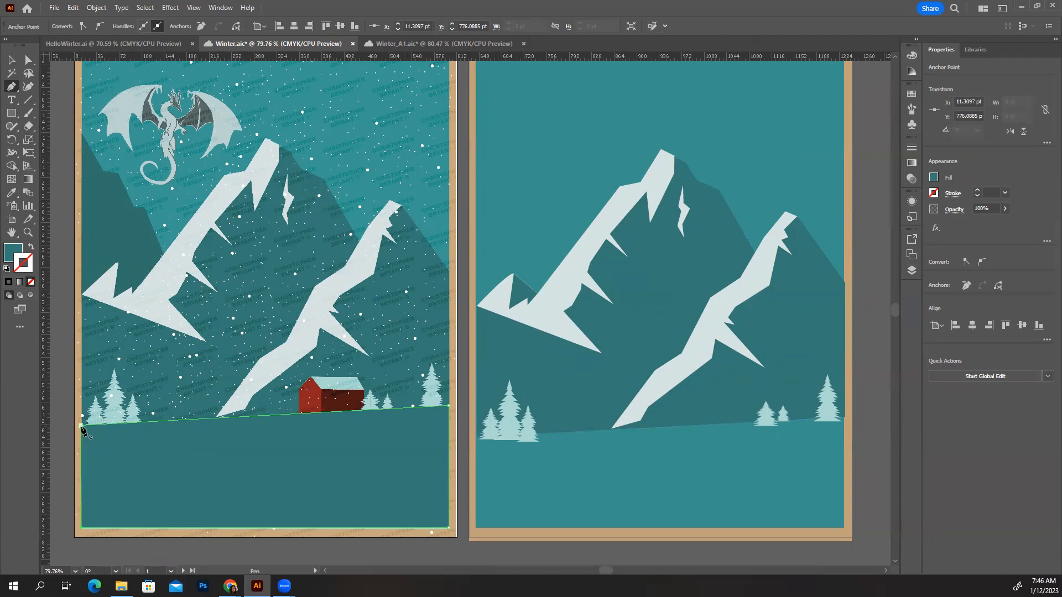
pyautogui.click(82, 427)
# Fill the ground shape with the pale teal sampled from the trees and move it onto the bottom of the second artboard
pyautogui.press('i')
pyautogui.click(508, 424)
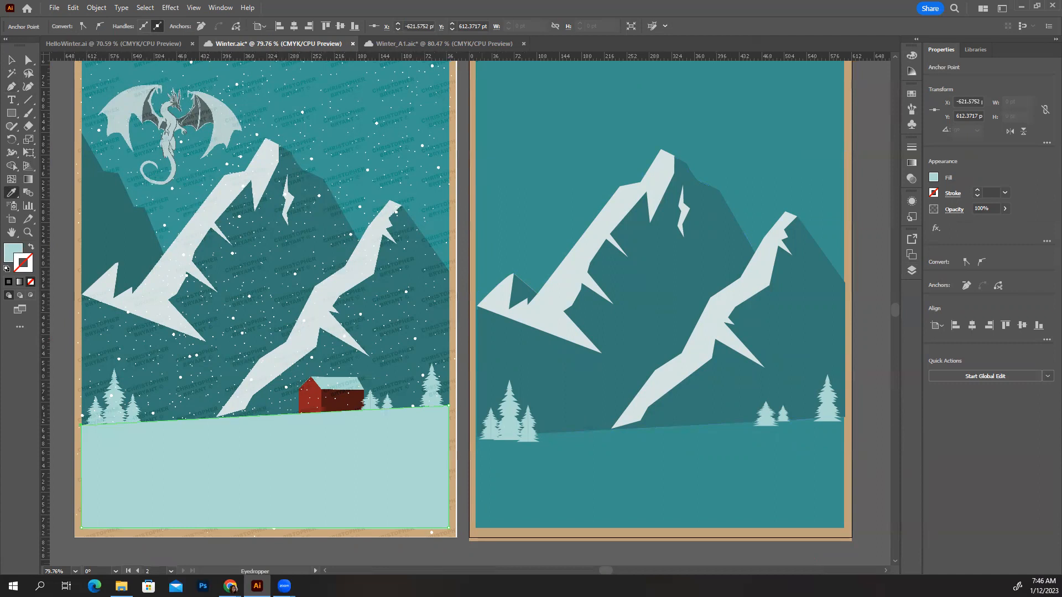
pyautogui.click(12, 60)
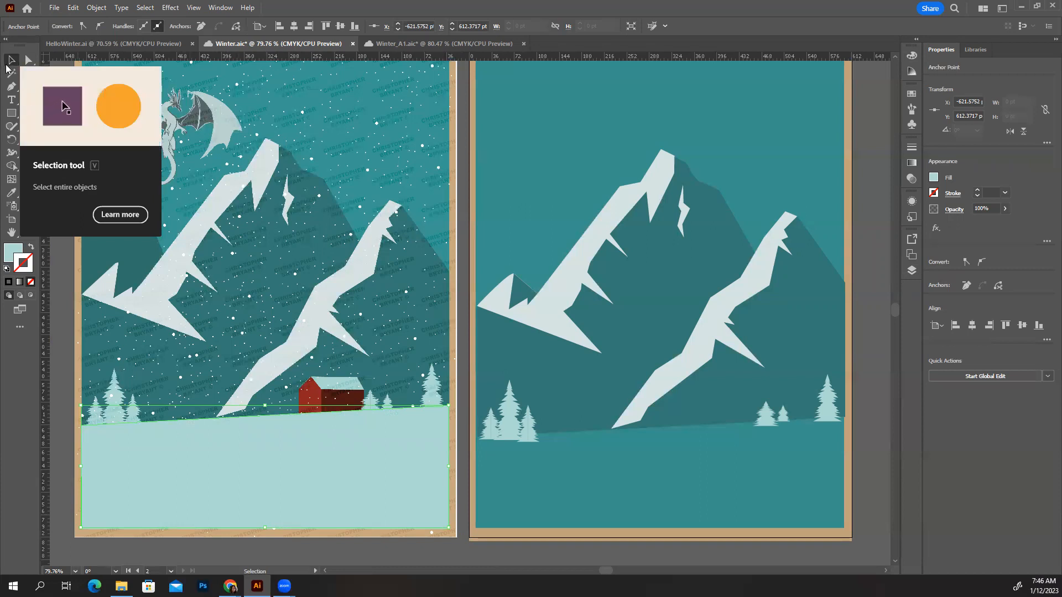
pyautogui.moveTo(332, 477); pyautogui.dragTo(705, 489)
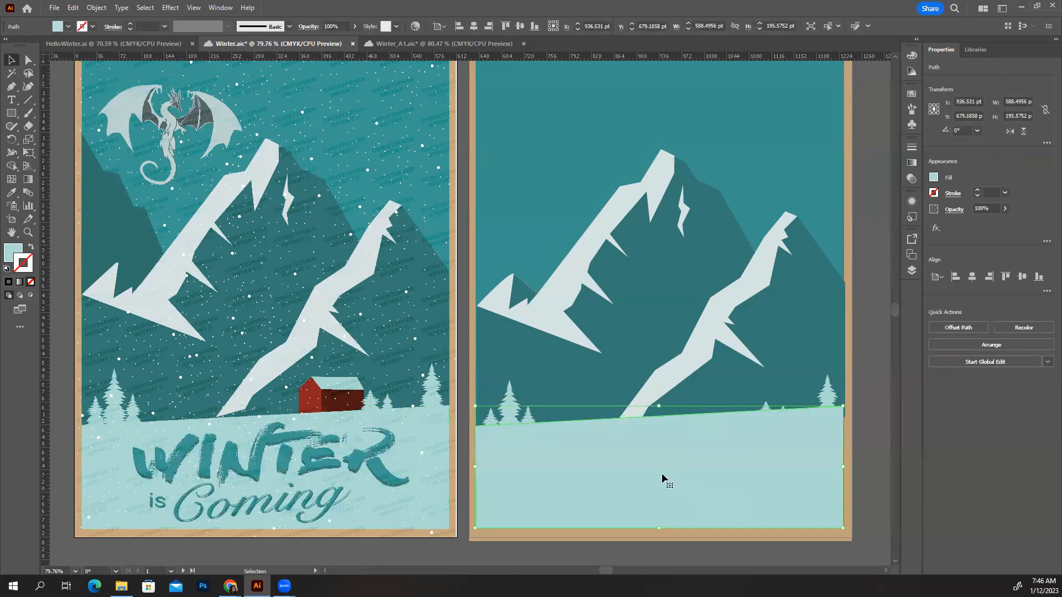
pyautogui.click(505, 393)
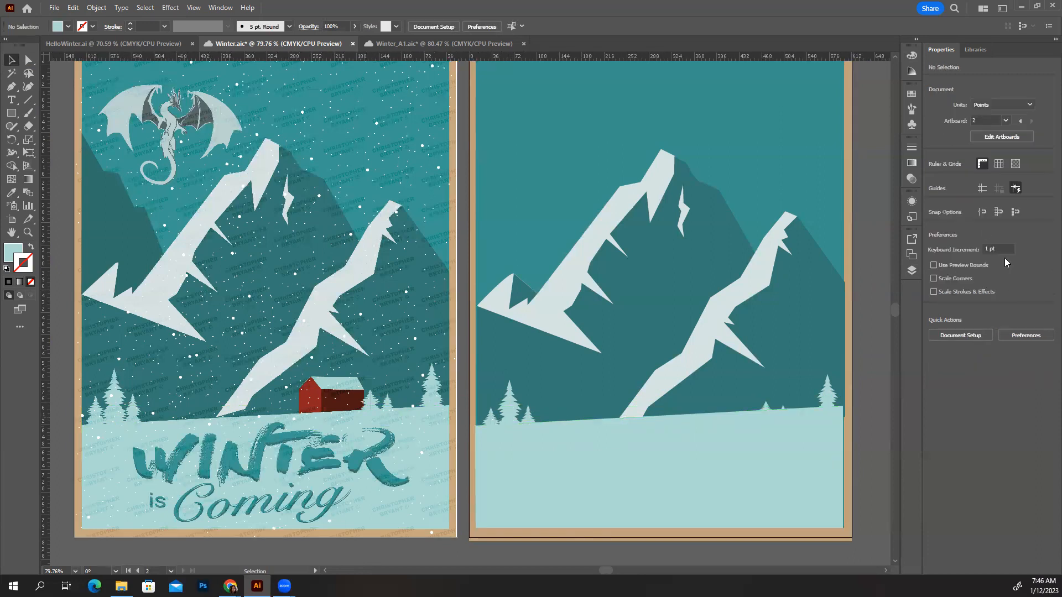
# Unlock Layer 1 and raise the right-hand tree and the pair of small trees so they stand on the snow's upper edge
pyautogui.click(912, 270)
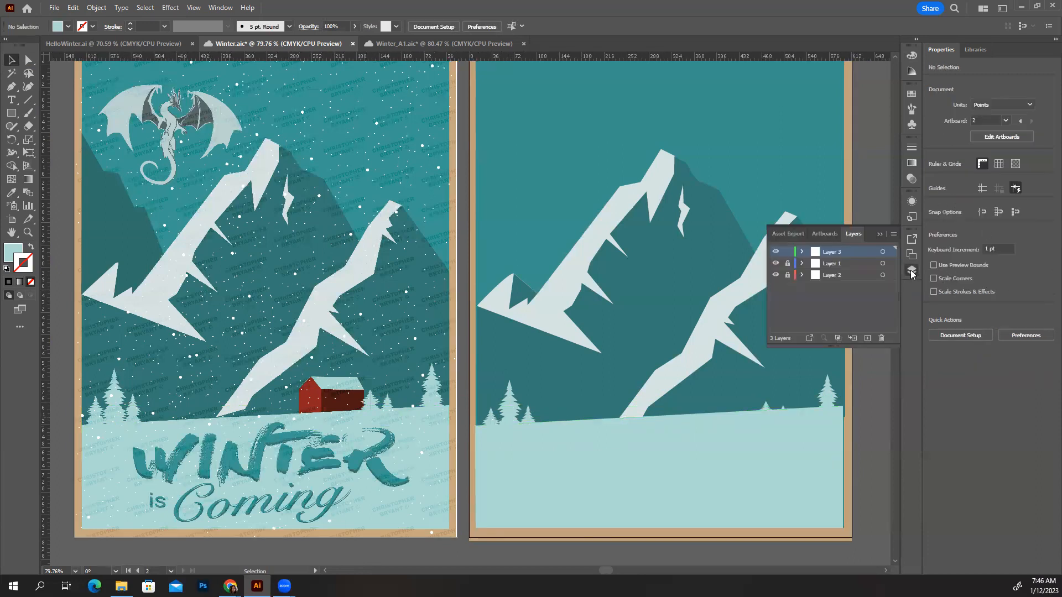
pyautogui.click(786, 264)
pyautogui.moveTo(832, 396); pyautogui.dragTo(829, 376)
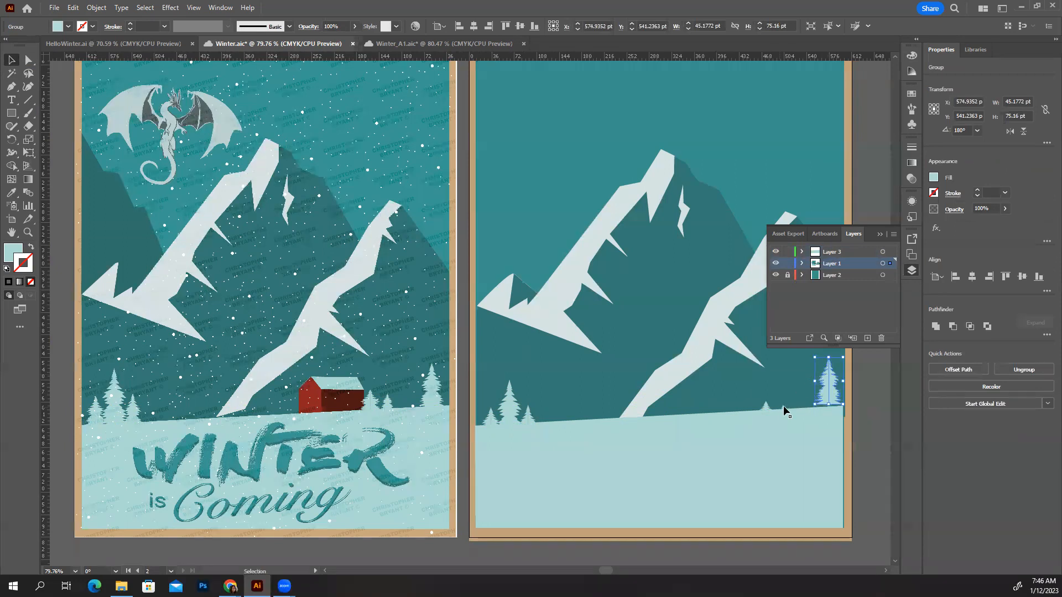
pyautogui.click(783, 407)
pyautogui.moveTo(783, 407); pyautogui.dragTo(820, 398)
pyautogui.hotkey('ctrl', 'z')
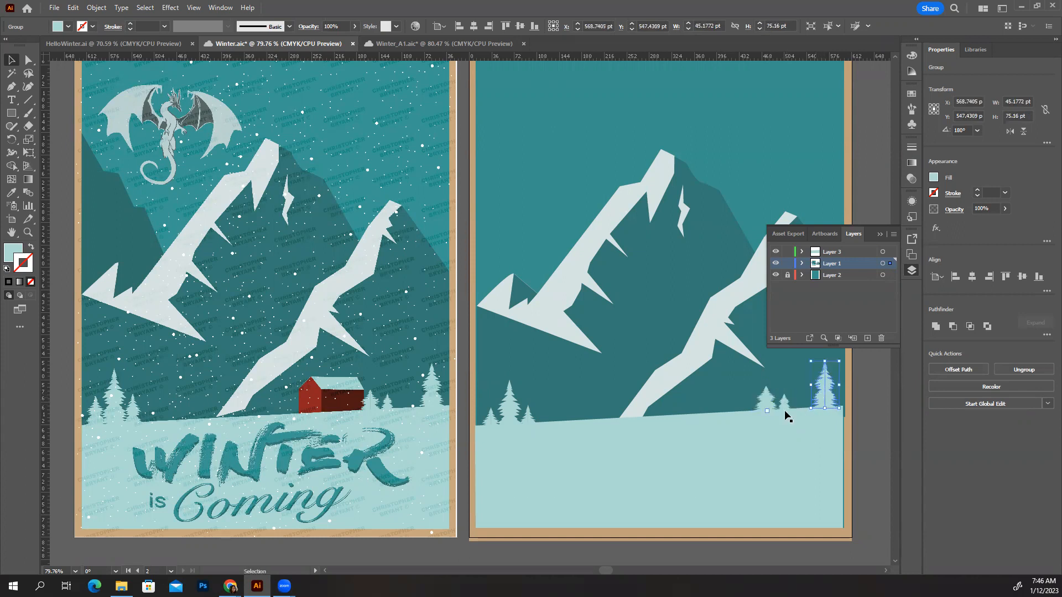
# Nudge the left-hand tree group up and right to about X 74 pt, Y 571 pt, clear of the snow's edge
pyautogui.click(504, 415)
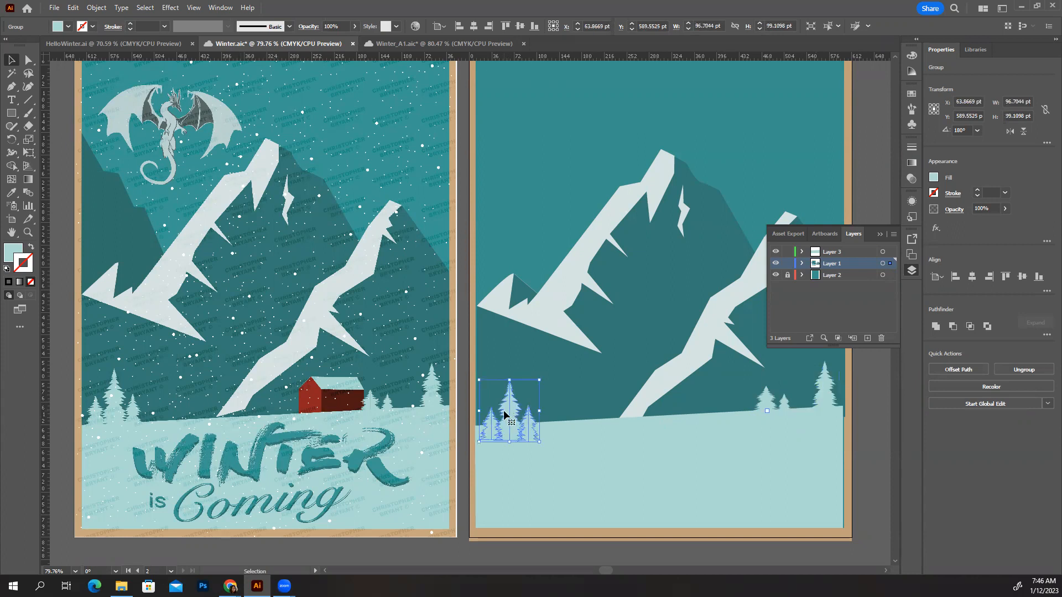
pyautogui.press('Up')
pyautogui.press('Up')
pyautogui.press('Up')
pyautogui.press('Up')
pyautogui.press('Up')
pyautogui.press('Up')
pyautogui.press('Up')
pyautogui.press('Up')
pyautogui.press('Up')
pyautogui.press('Up')
pyautogui.press('Up')
pyautogui.press('Up')
pyautogui.press('Up')
pyautogui.press('Up')
pyautogui.press('Up')
pyautogui.press('Up')
pyautogui.press('Up')
pyautogui.press('Up')
pyautogui.press('Up')
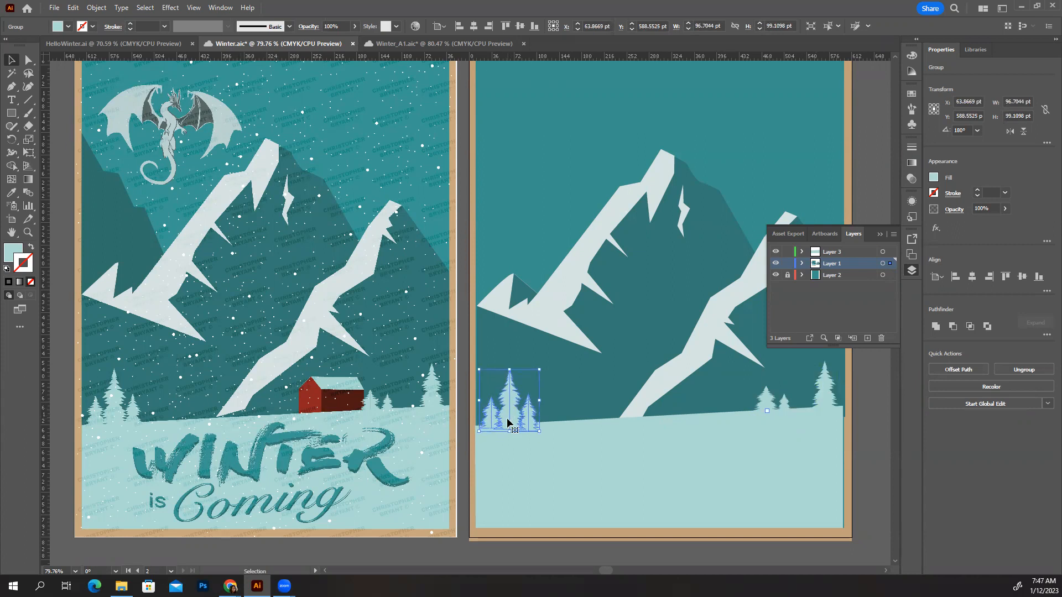
pyautogui.press('Right')
pyautogui.press('Right')
pyautogui.press('Right')
pyautogui.press('Right')
pyautogui.press('Right')
pyautogui.press('Right')
pyautogui.press('Right')
pyautogui.press('Right')
pyautogui.press('Right')
pyautogui.press('Right')
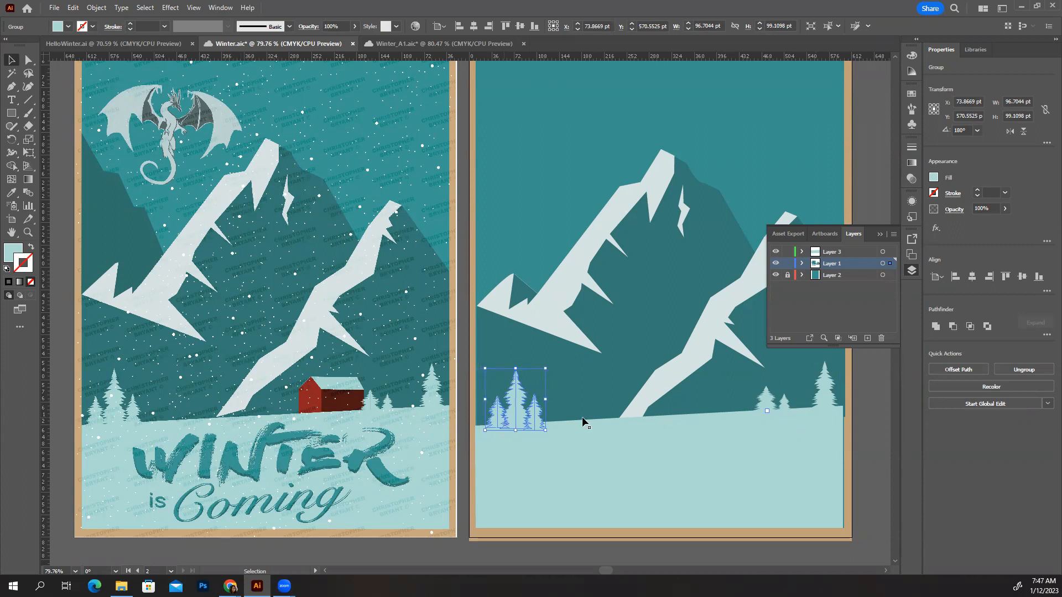
pyautogui.click(863, 400)
# Adjust the snow shape's right edge to meet the tan border of the second artboard and close the layer list
pyautogui.click(815, 439)
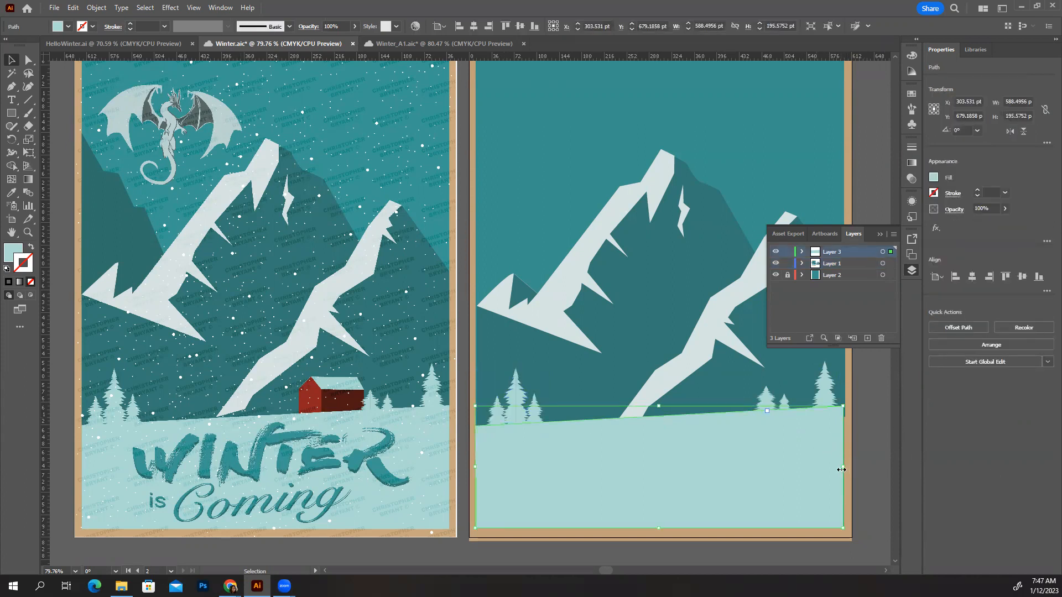
pyautogui.moveTo(841, 469); pyautogui.dragTo(839, 469)
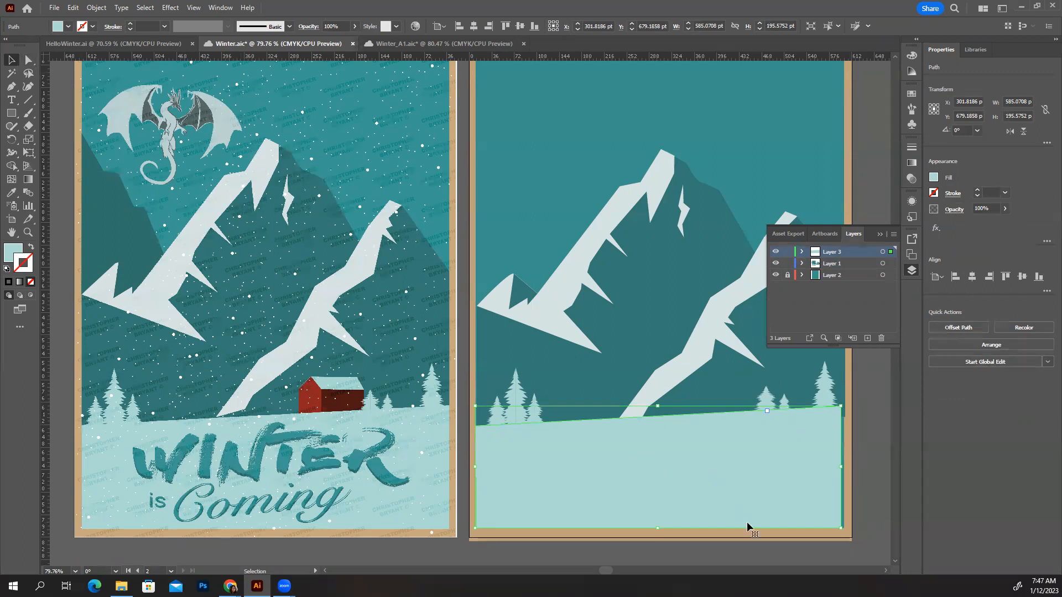
pyautogui.moveTo(841, 466); pyautogui.dragTo(845, 466)
pyautogui.moveTo(846, 466); pyautogui.dragTo(846, 466)
pyautogui.click(855, 497)
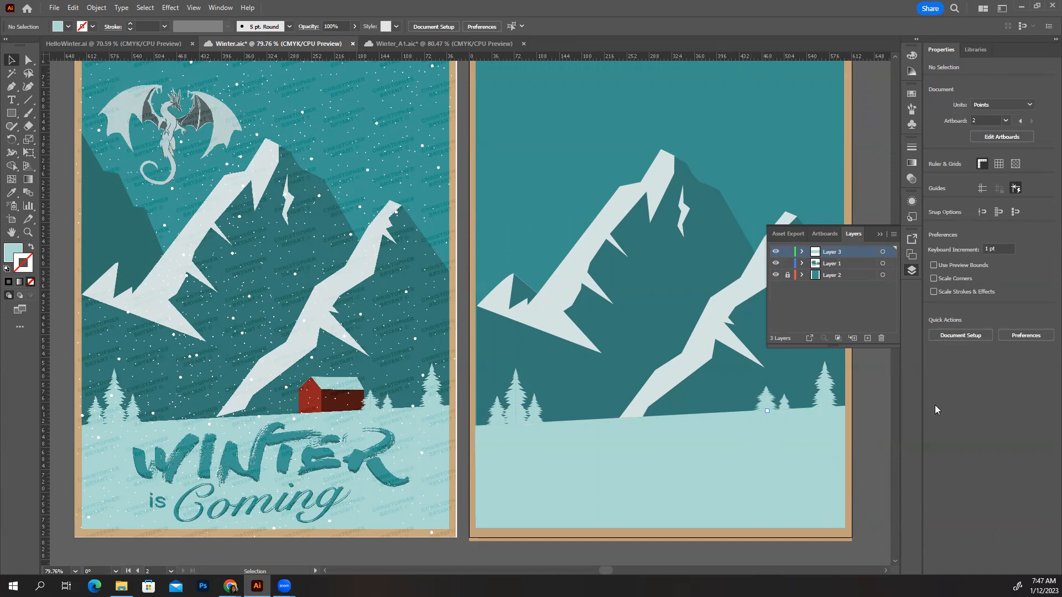
pyautogui.click(881, 232)
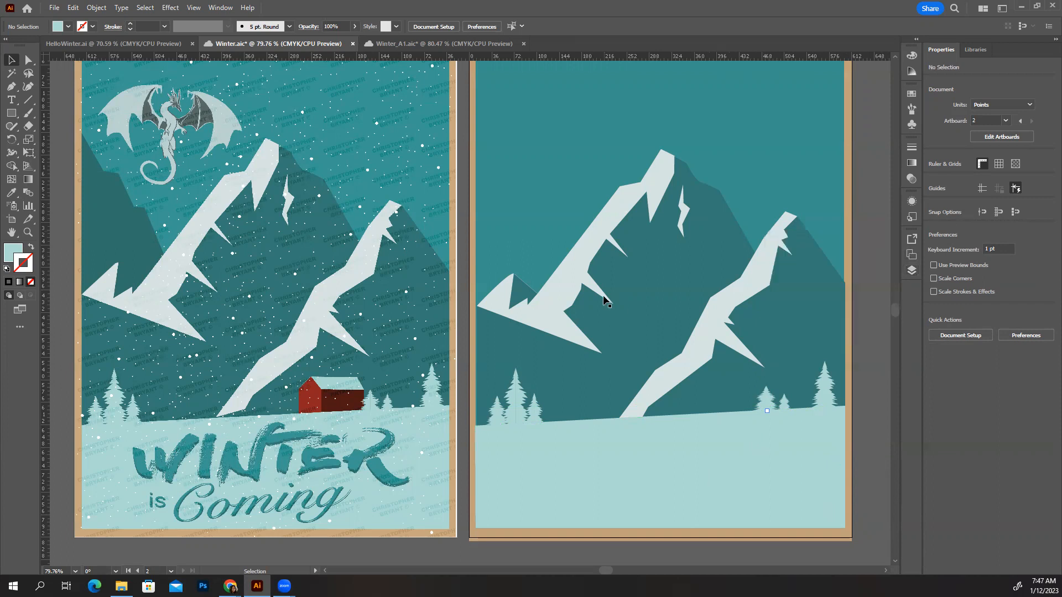
# Trace the red cabin's front gable wall on the reference poster with the Pen tool, from the roof peak around its four lower corners
pyautogui.press('space')
pyautogui.moveTo(520, 268); pyautogui.dragTo(481, 391)
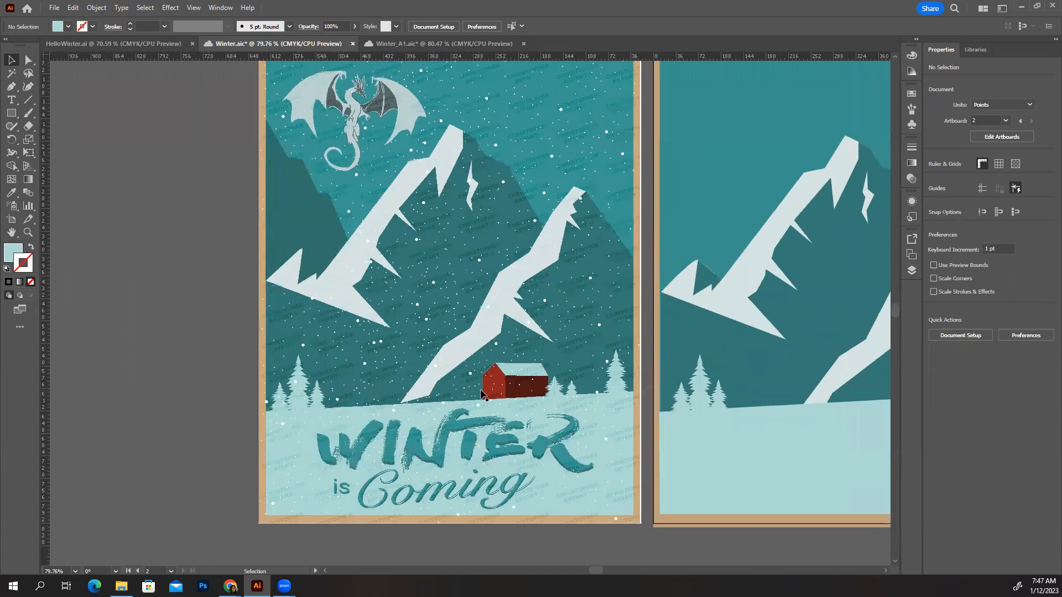
pyautogui.hotkey('ctrl', '=')
pyautogui.hotkey('ctrl', '=')
pyautogui.hotkey('ctrl', '=')
pyautogui.hotkey('ctrl', '=')
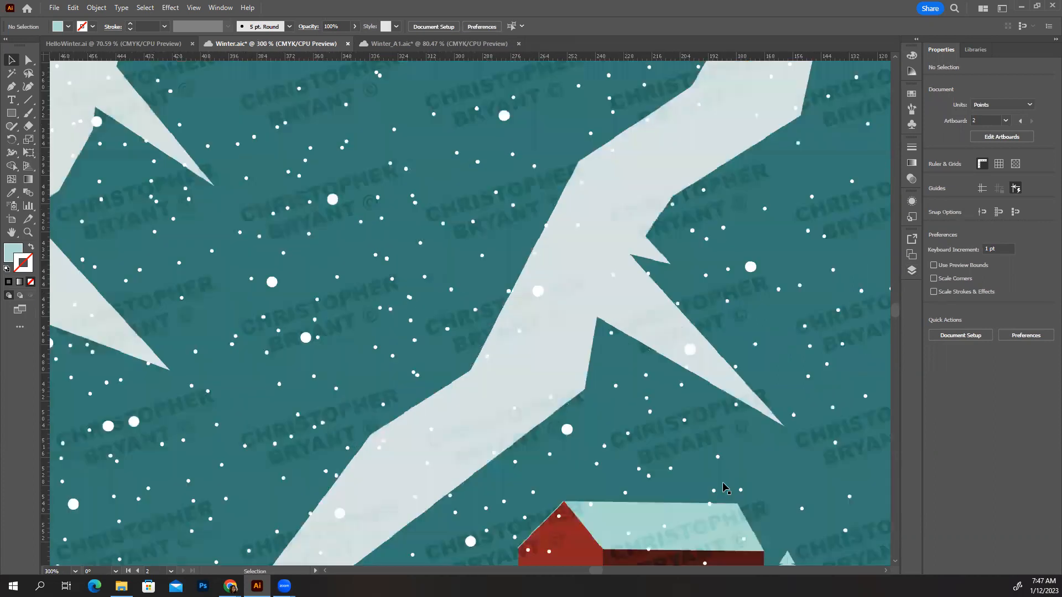
pyautogui.moveTo(741, 487); pyautogui.dragTo(636, 283)
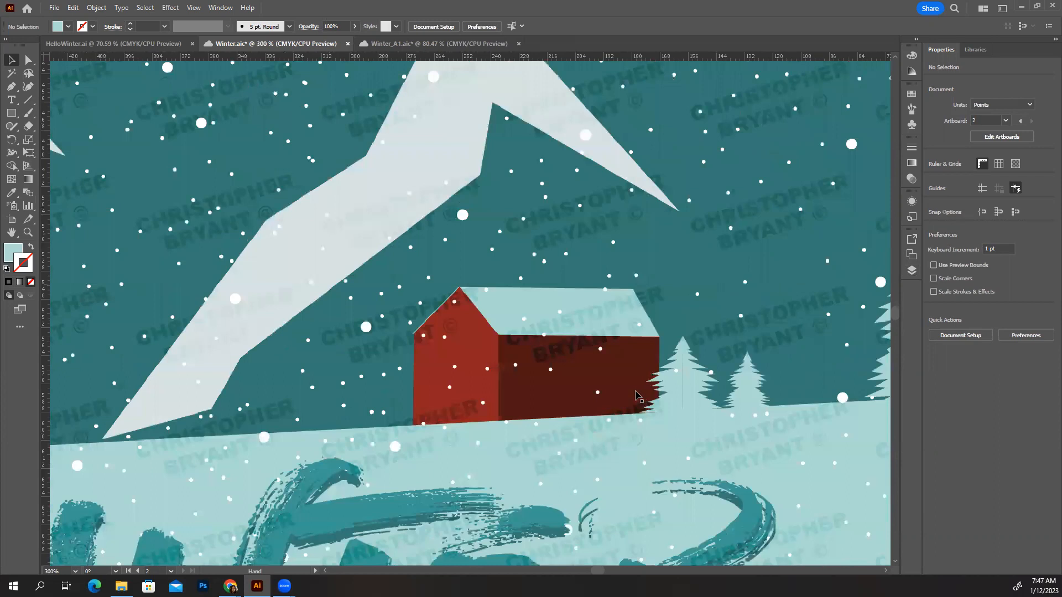
pyautogui.hotkey('ctrl', '=')
pyautogui.moveTo(736, 465); pyautogui.dragTo(672, 396)
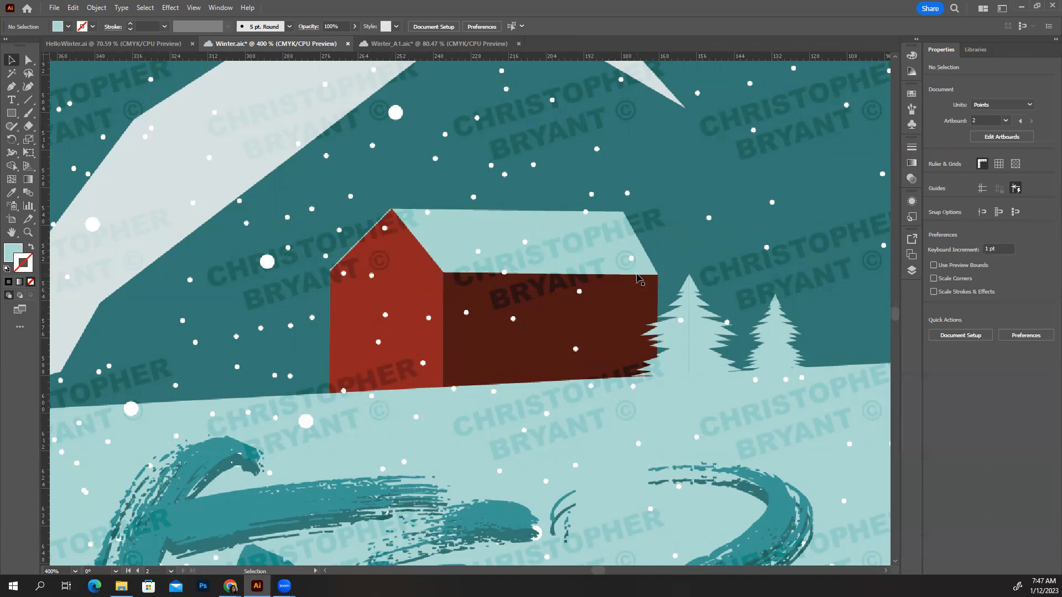
pyautogui.click(13, 87)
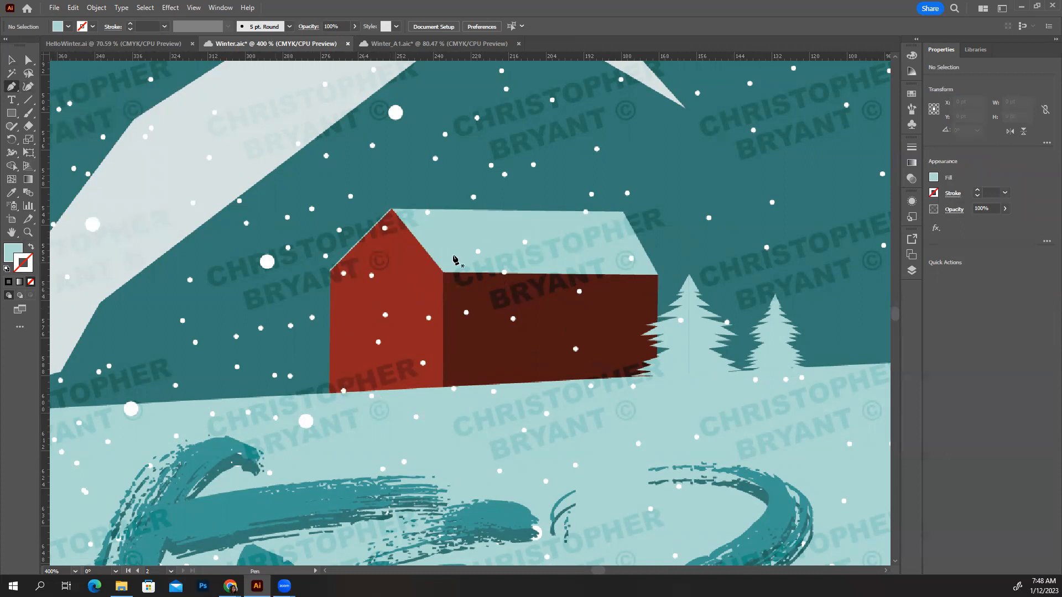
pyautogui.click(392, 210)
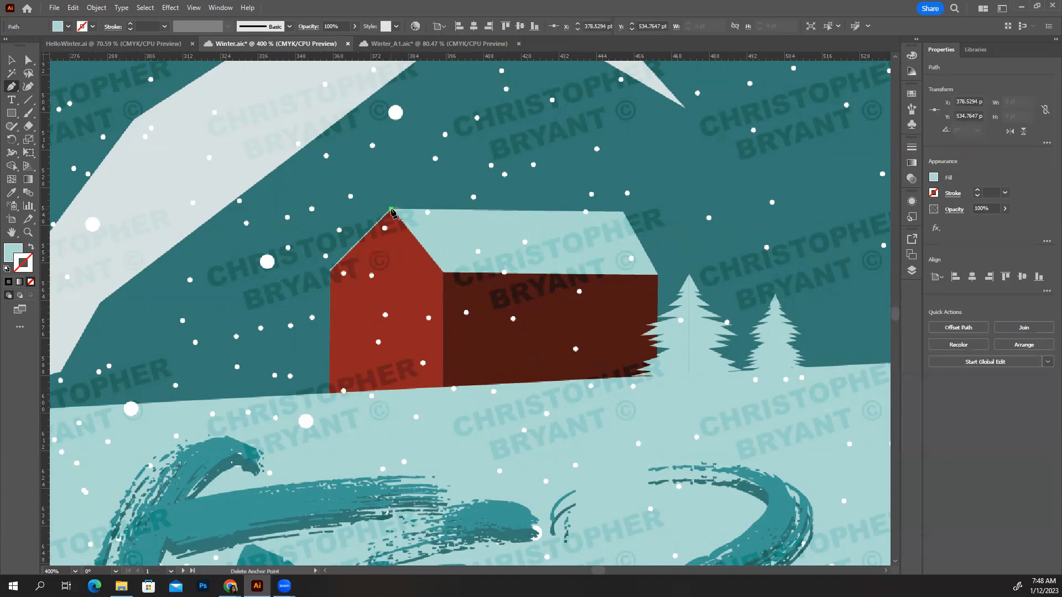
pyautogui.click(444, 272)
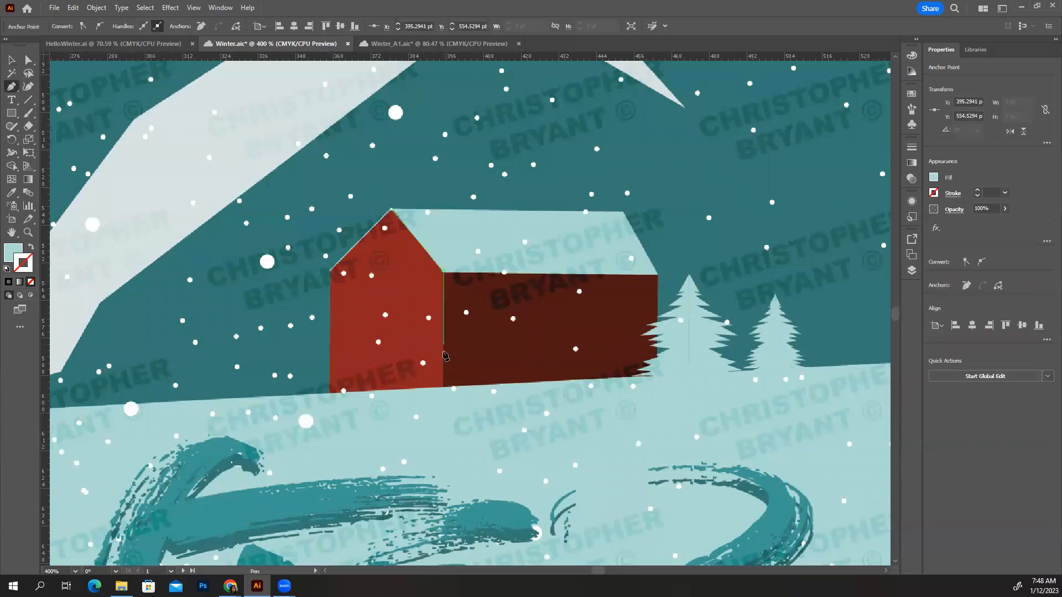
pyautogui.click(442, 386)
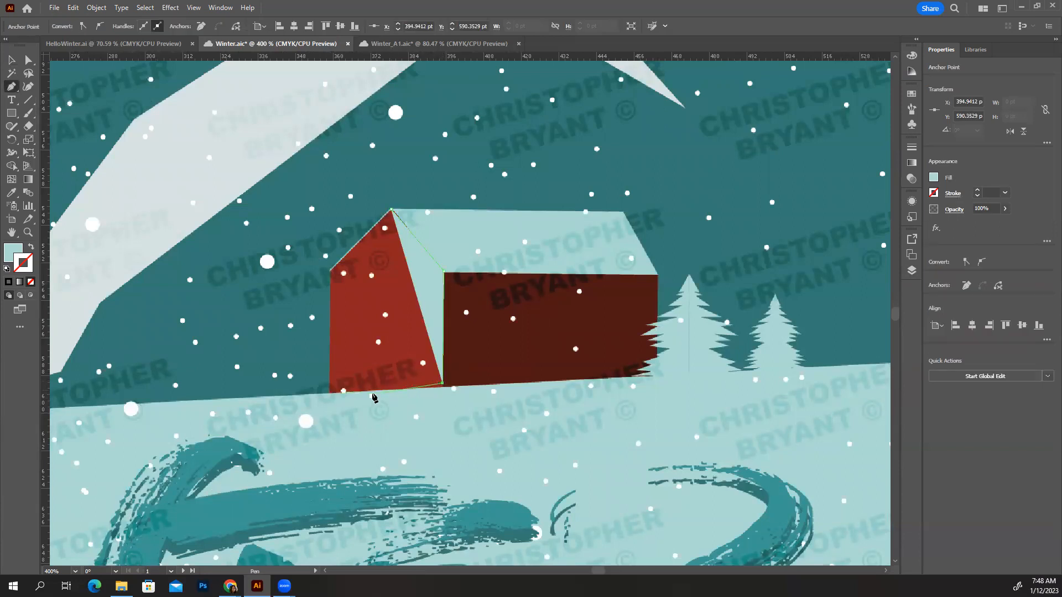
pyautogui.click(329, 393)
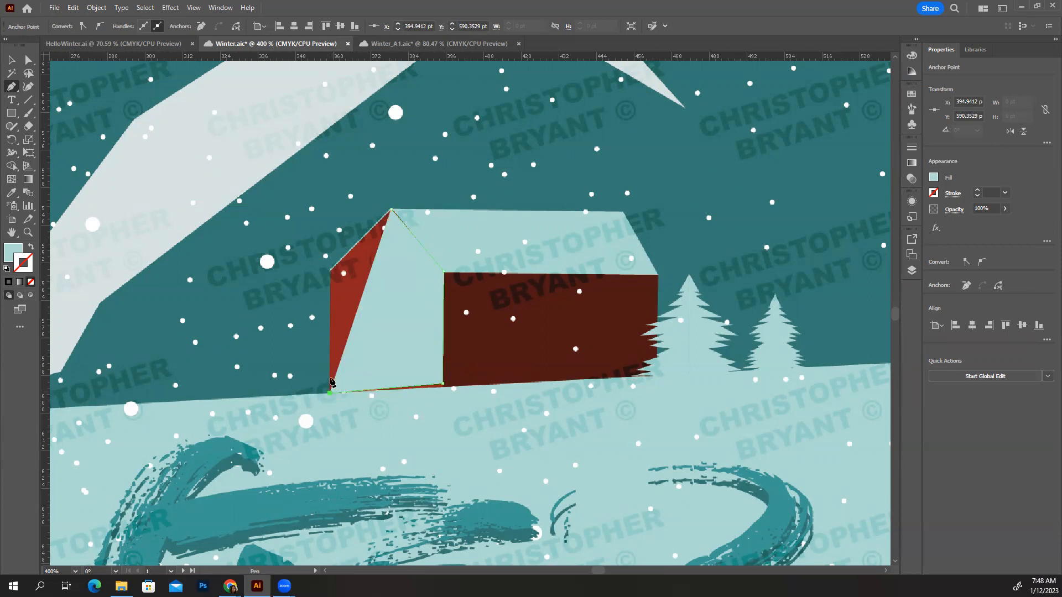
pyautogui.click(331, 270)
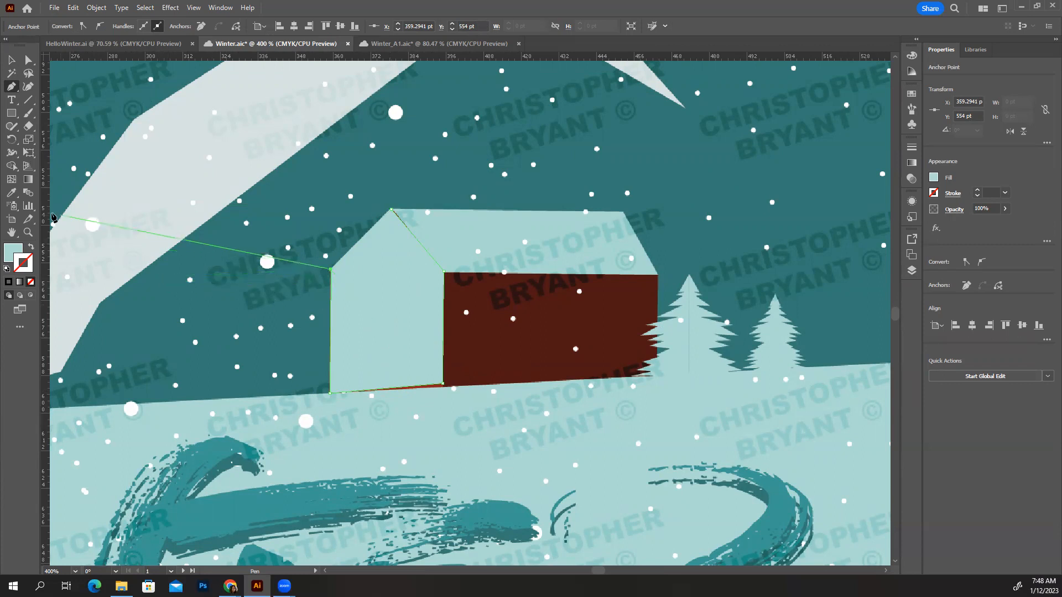
# Remove the fill from the front wall outline and give it a bright yellow E9F222 stroke
pyautogui.click(26, 267)
pyautogui.click(19, 248)
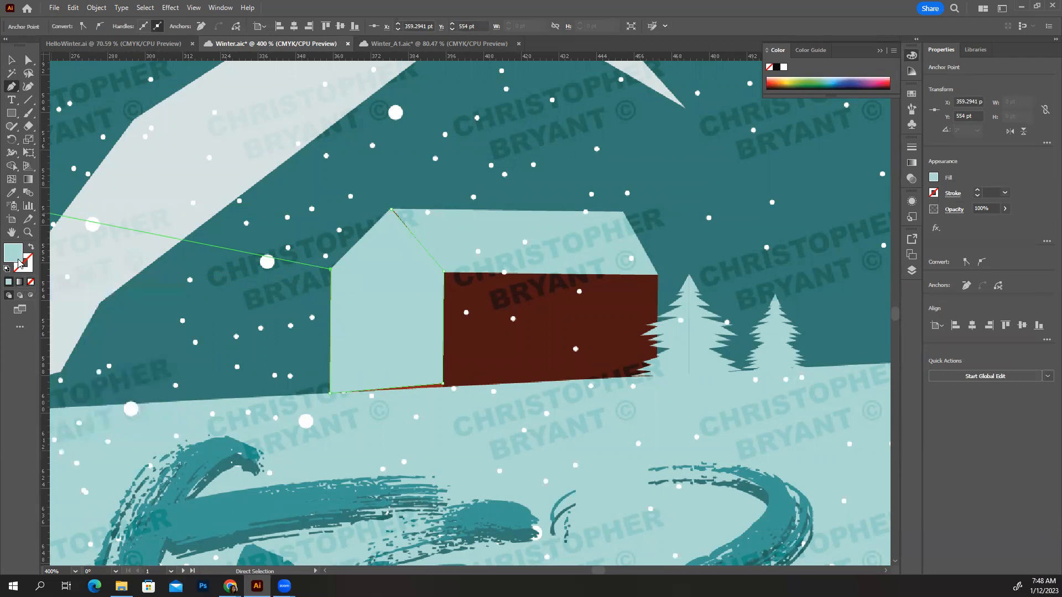
pyautogui.click(31, 283)
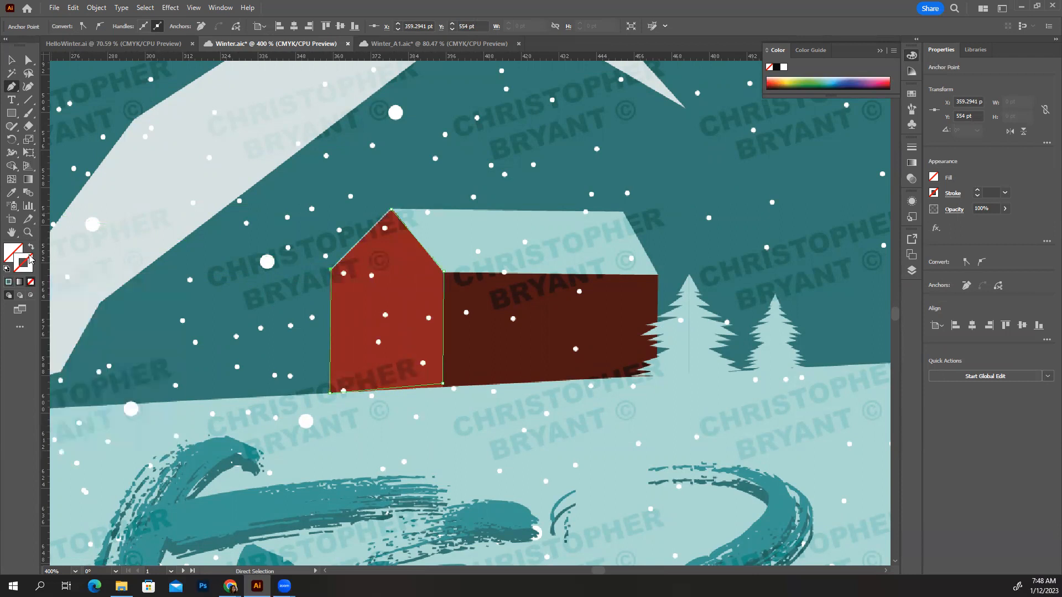
pyautogui.doubleClick(31, 258)
pyautogui.click(547, 335)
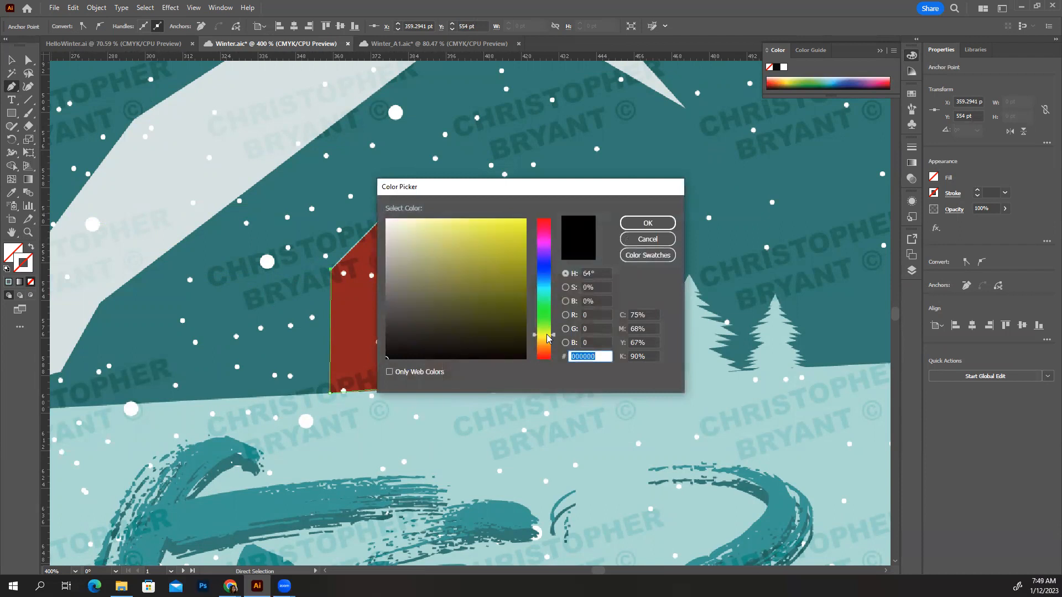
pyautogui.click(507, 224)
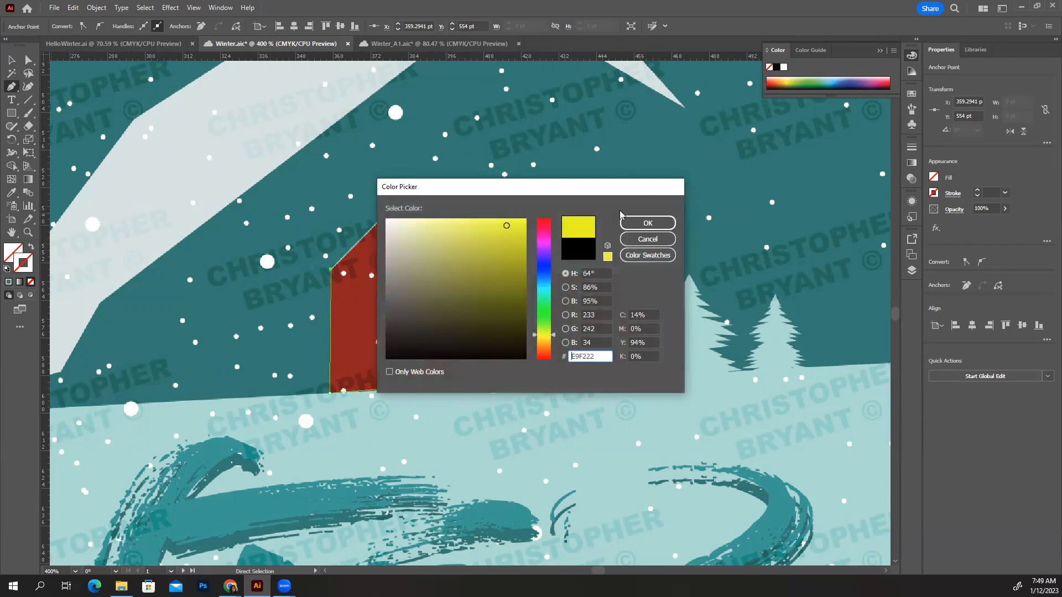
pyautogui.click(648, 223)
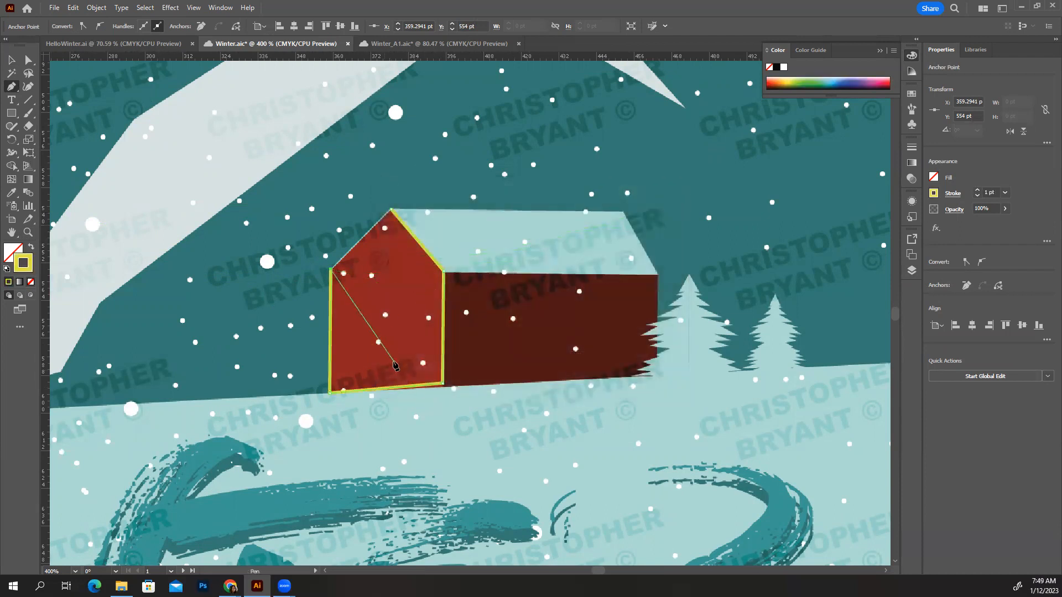
# Close the front wall path at the roof peak and lower its bottom-right corner point to meet the base of the cabin wall
pyautogui.click(390, 210)
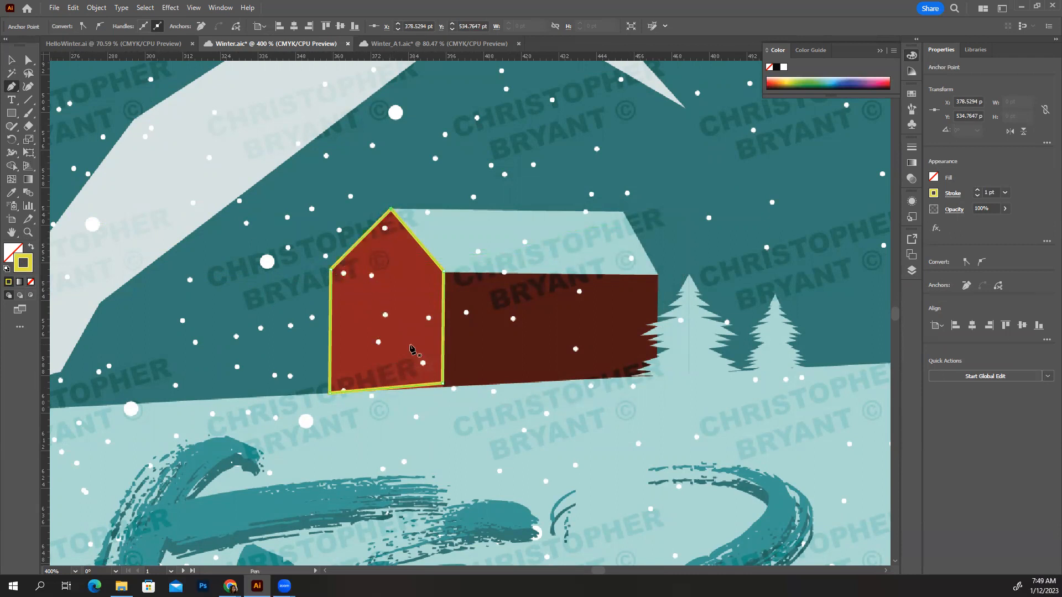
pyautogui.hotkey('ctrl', '=')
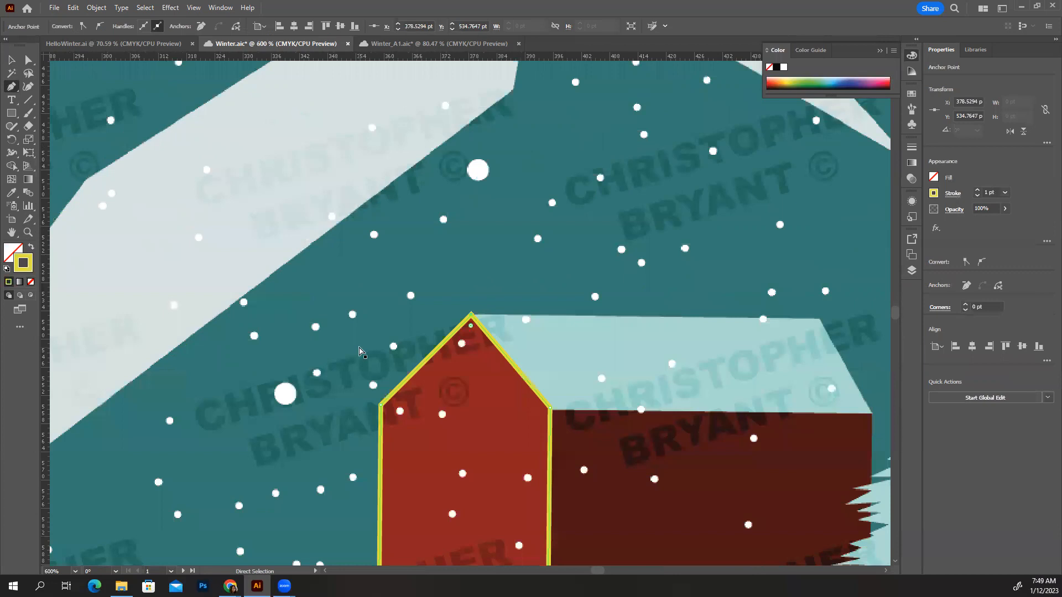
pyautogui.scroll(-3, 504, 445)
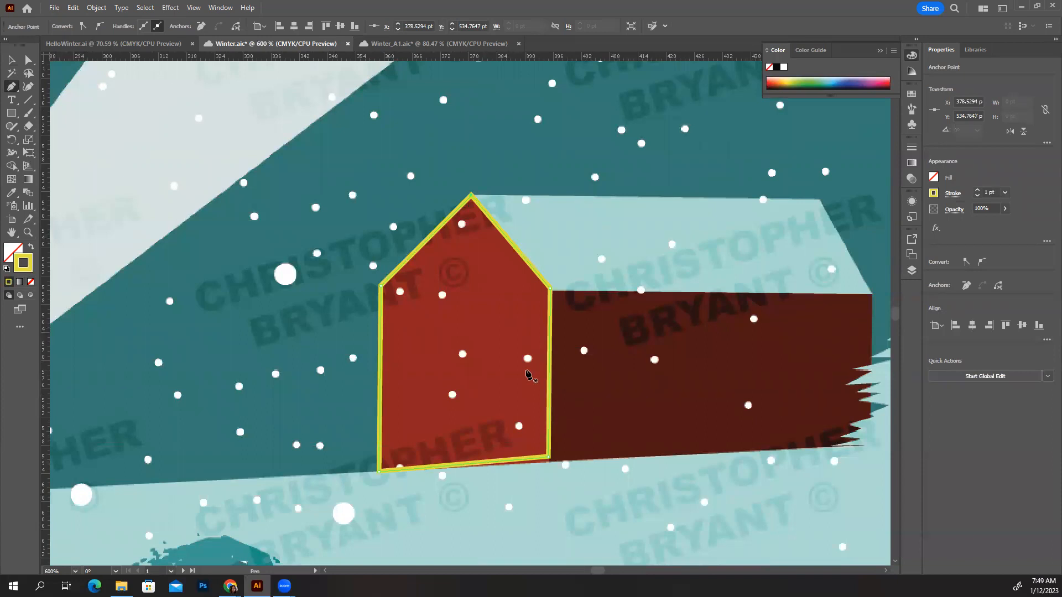
pyautogui.press('a')
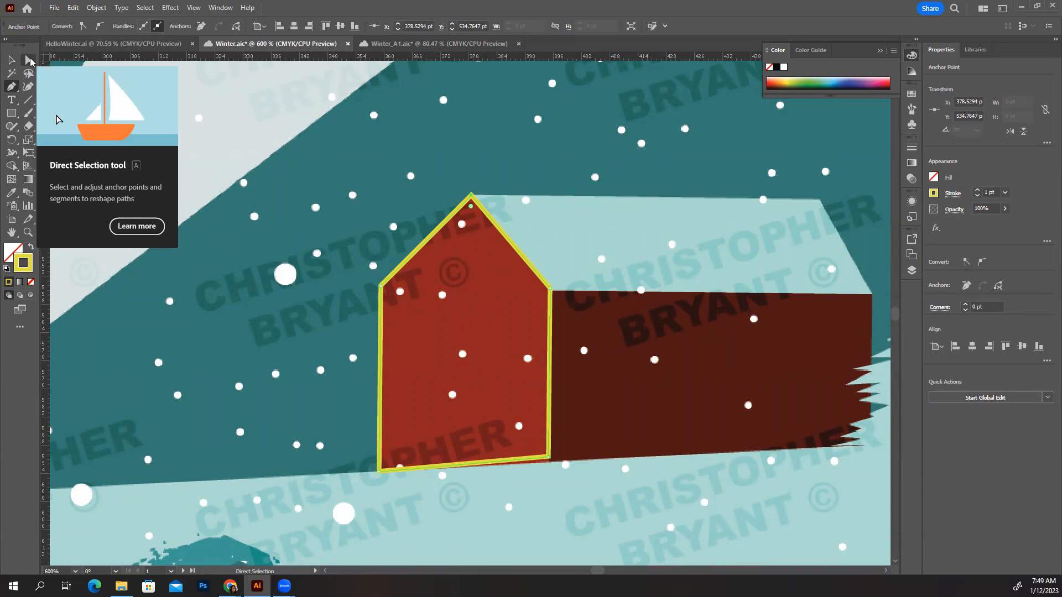
pyautogui.click(29, 60)
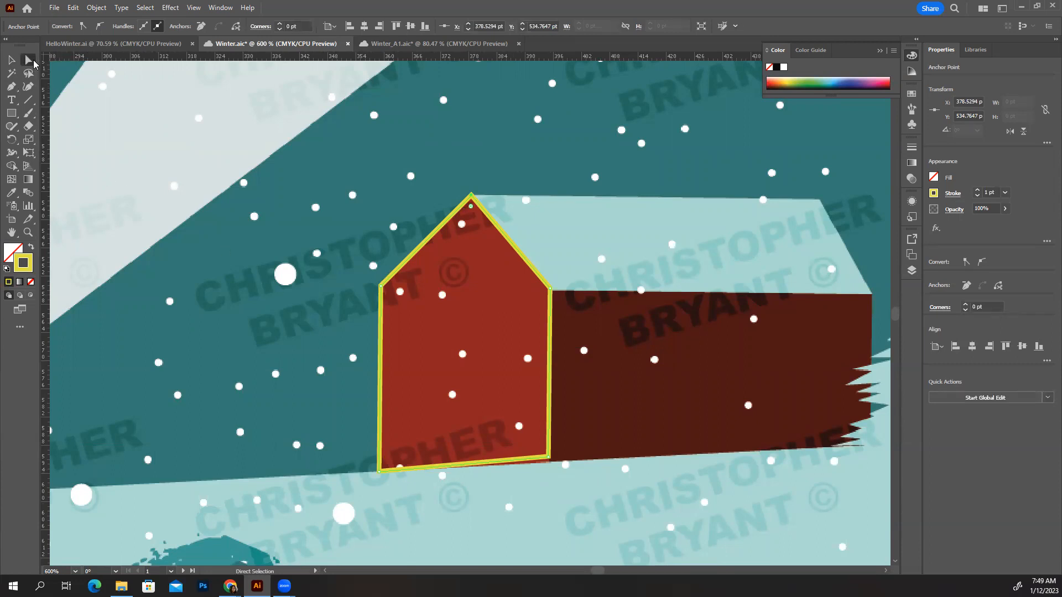
pyautogui.click(550, 457)
pyautogui.moveTo(549, 459); pyautogui.dragTo(549, 468)
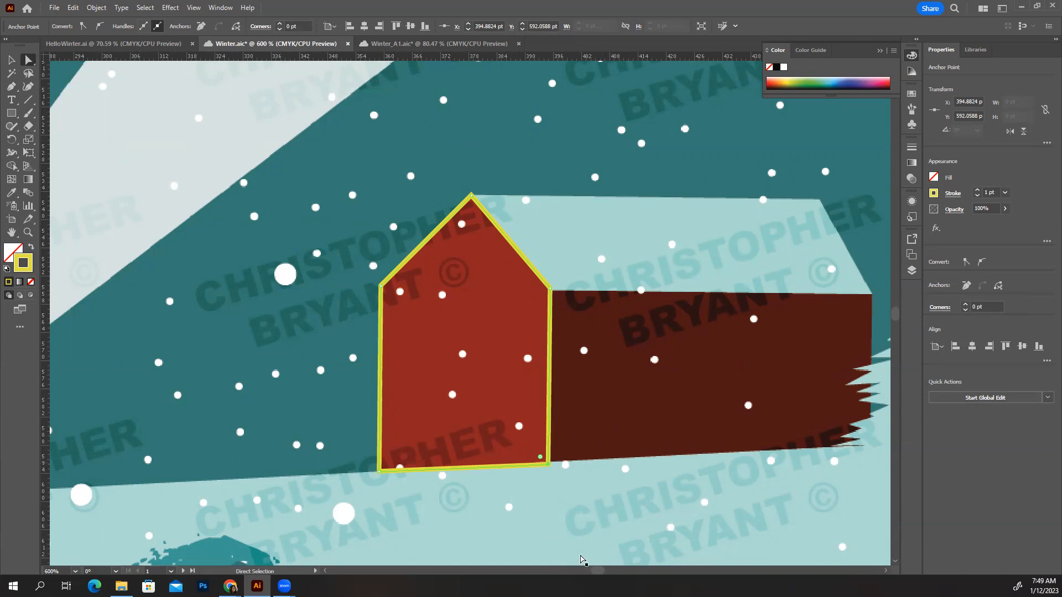
pyautogui.press('Up')
pyautogui.press('Down')
pyautogui.press('Down')
pyautogui.press('Up')
pyautogui.press('Up')
pyautogui.press('Up')
# Fill the front wall shape with the red sampled from the reference cabin, using the Eyedropper tool
pyautogui.click(10, 61)
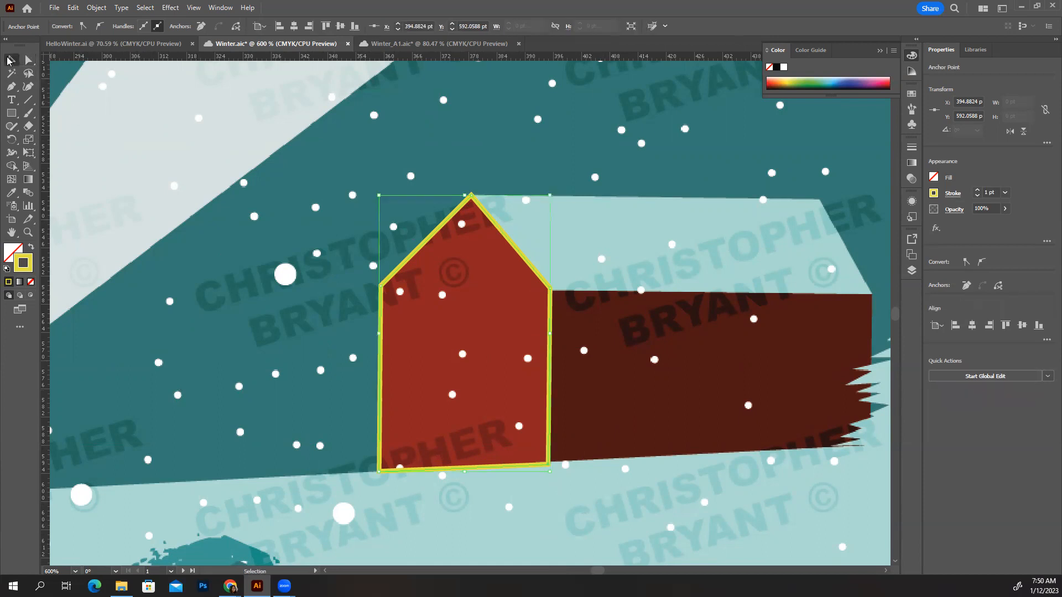
pyautogui.press('i')
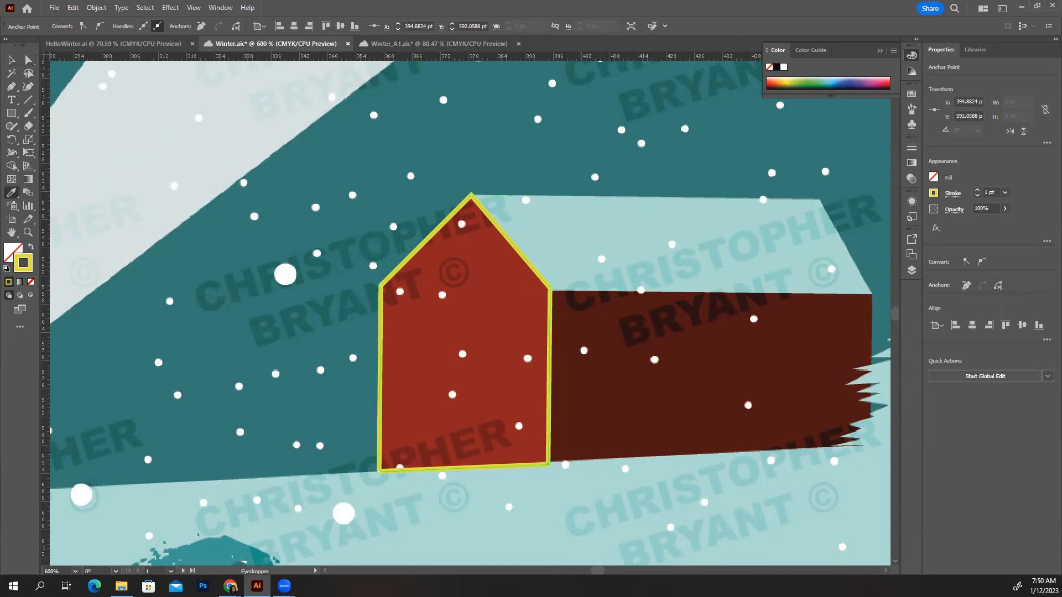
pyautogui.click(441, 311)
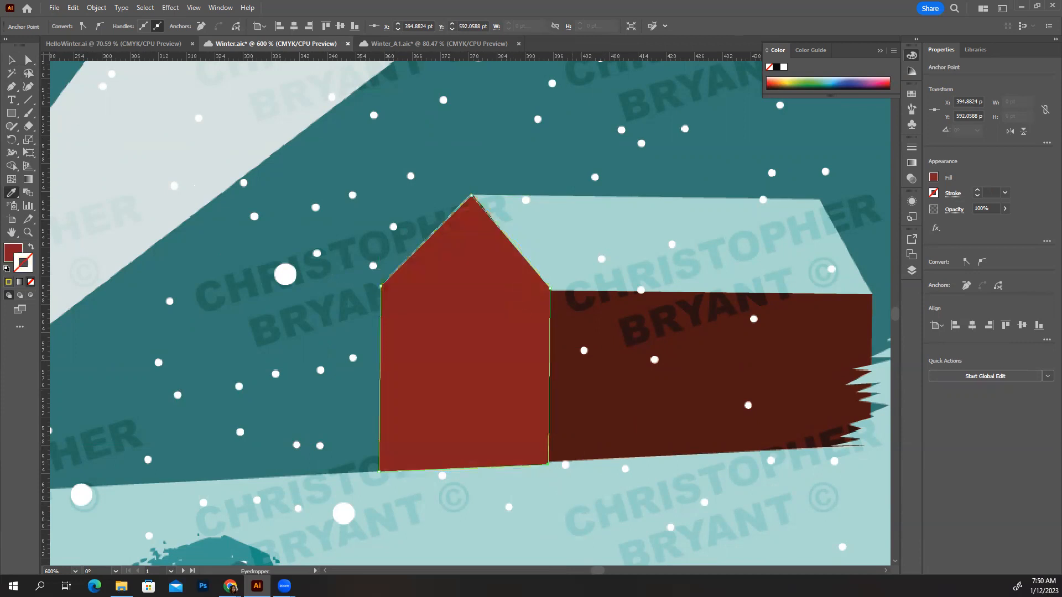
# Trace the cabin's long side wall with the Pen tool as a closed four-corner shape without a fill
pyautogui.click(11, 86)
pyautogui.hscroll(5, 730, 355)
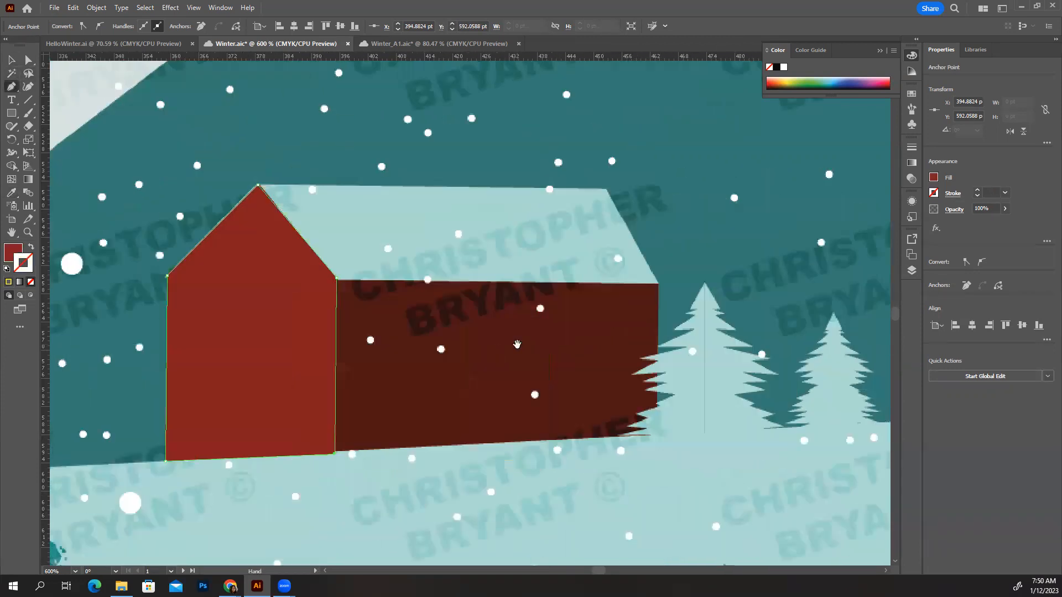
pyautogui.click(657, 284)
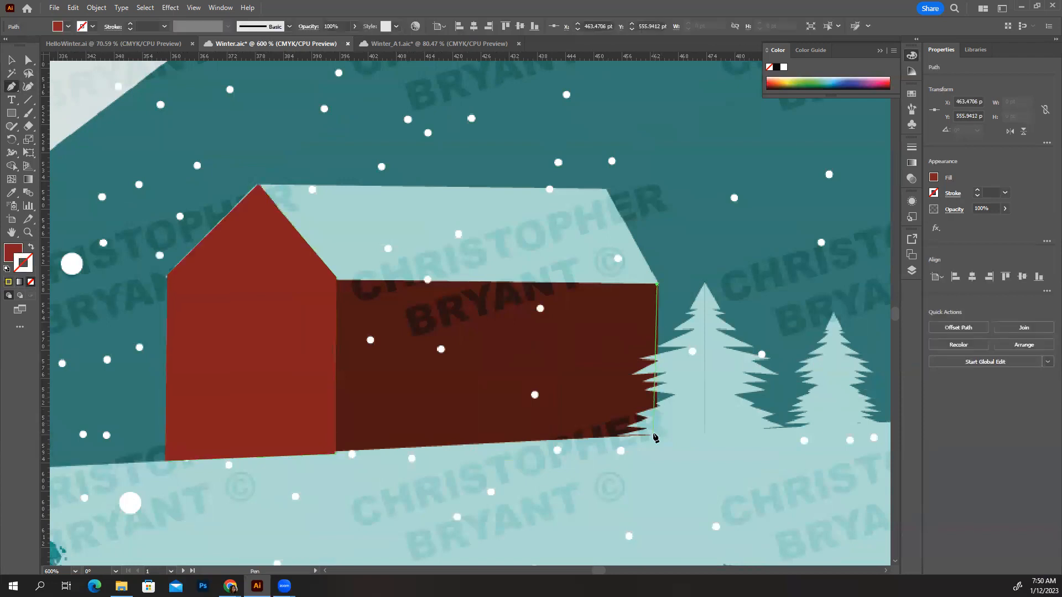
pyautogui.click(657, 437)
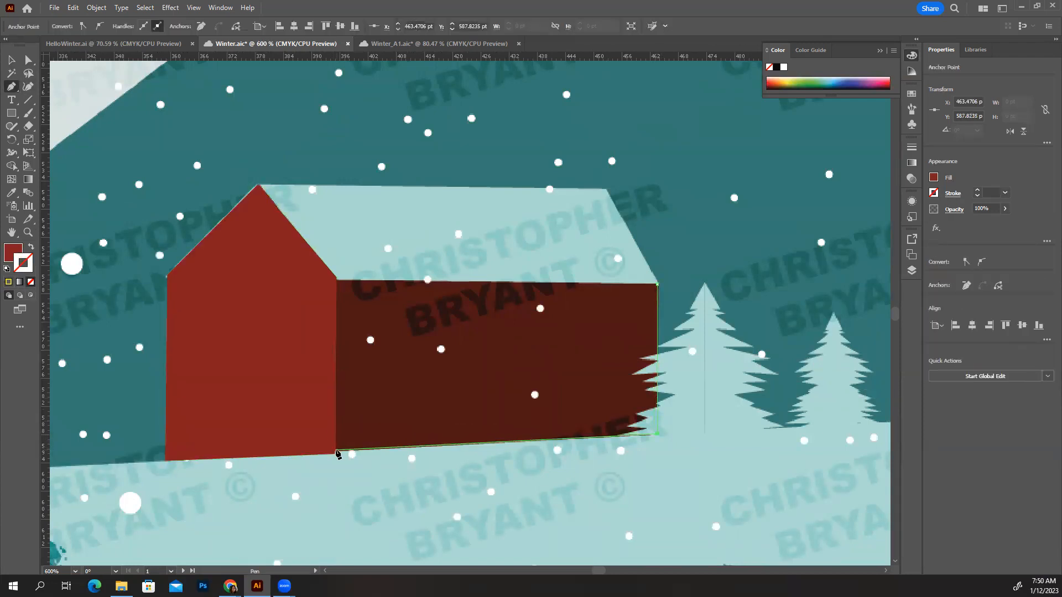
pyautogui.click(336, 452)
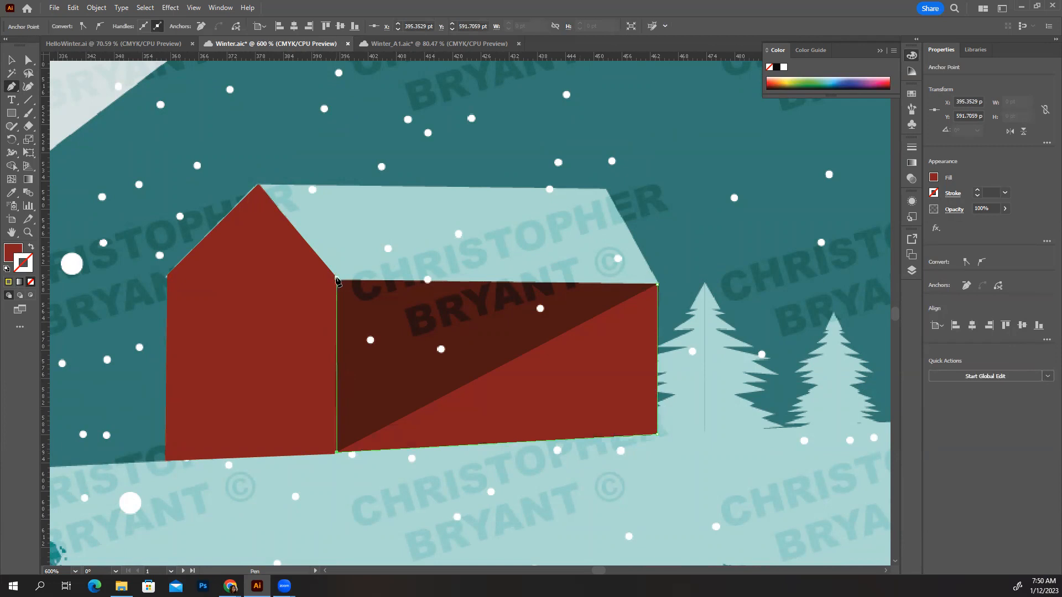
pyautogui.click(337, 282)
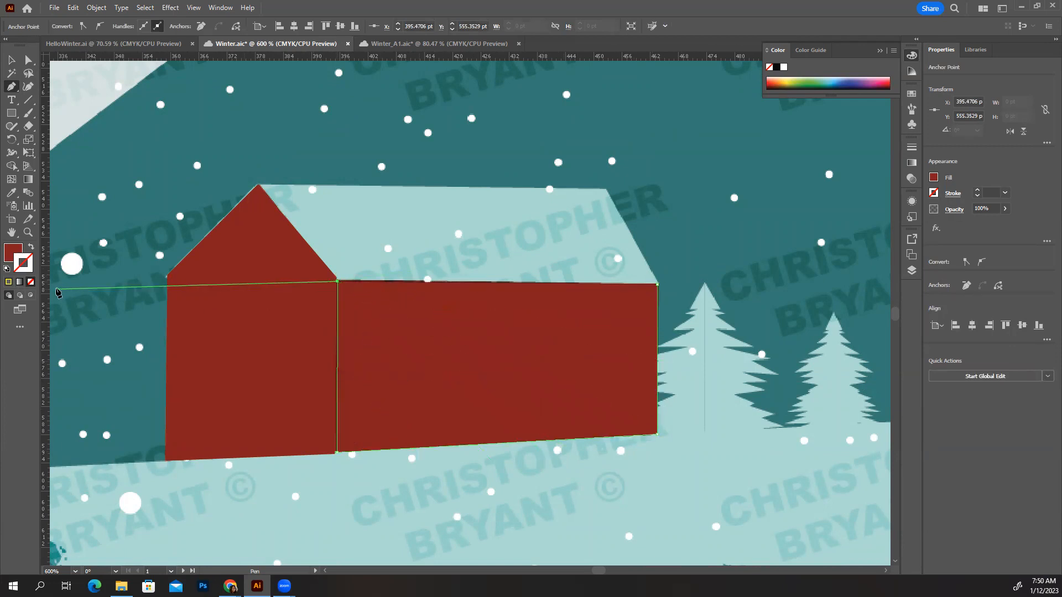
pyautogui.click(30, 282)
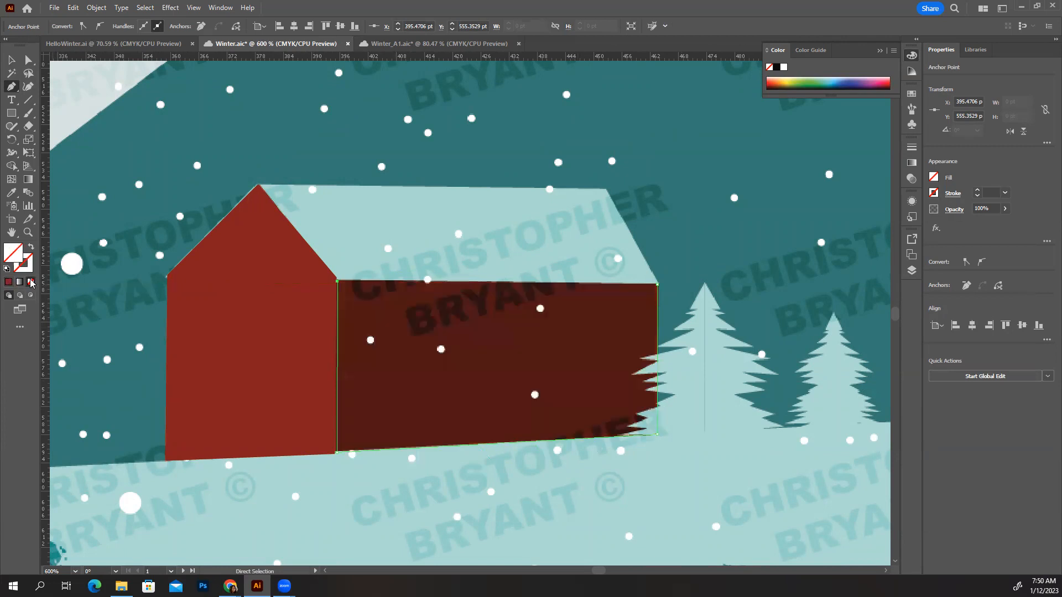
pyautogui.click(657, 284)
# Fill the side wall shape with the dark brownish red sampled from the reference cabin
pyautogui.press('i')
pyautogui.click(567, 355)
pyautogui.press('v')
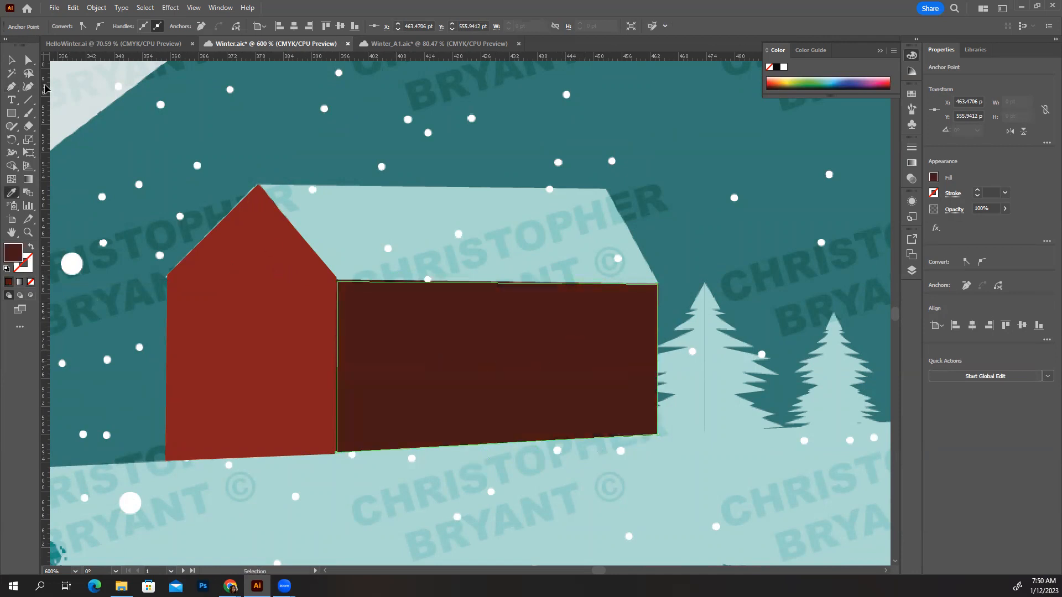
# Trace the cabin's roof with the Pen tool as a closed four-corner shape from the front peak to the eaves
pyautogui.click(11, 87)
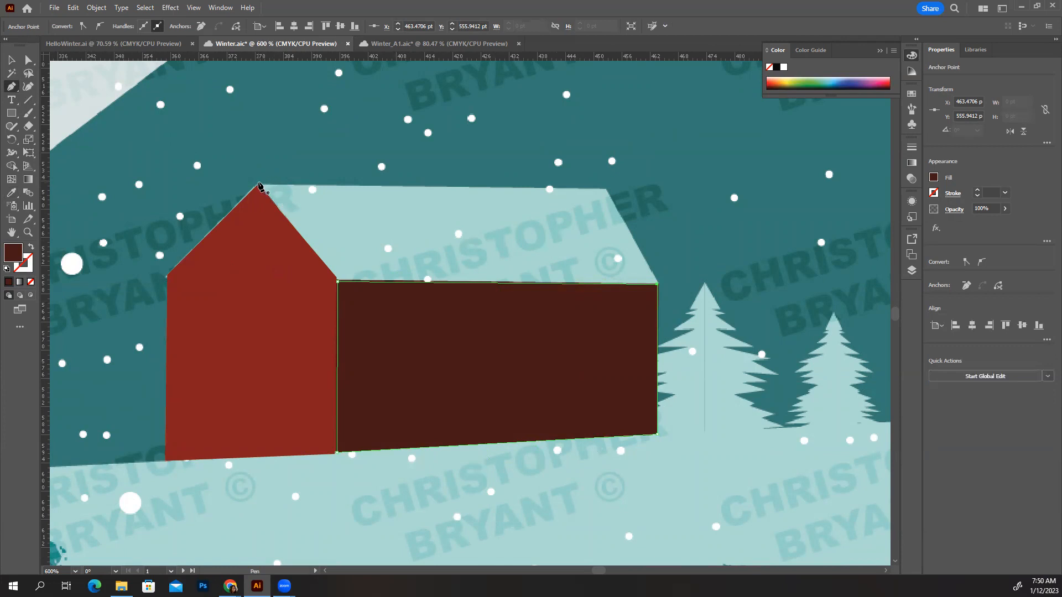
pyautogui.click(260, 185)
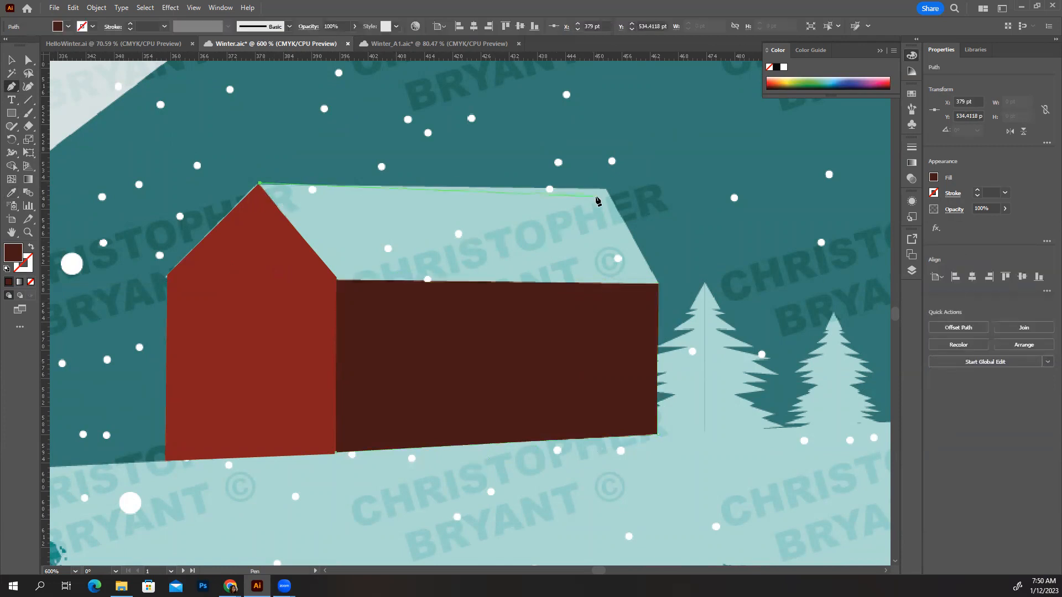
pyautogui.click(607, 189)
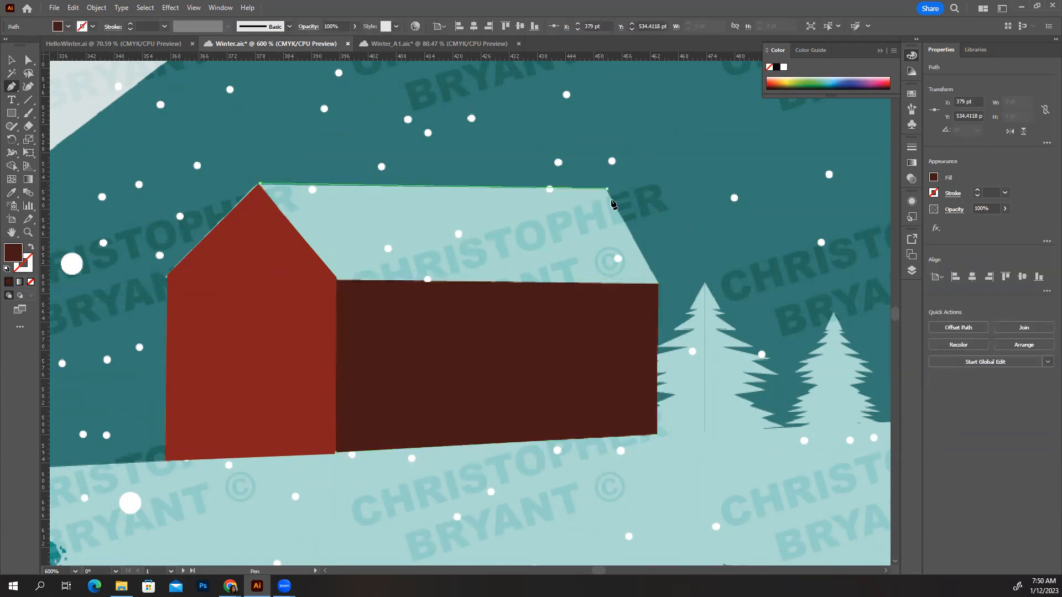
pyautogui.click(658, 284)
pyautogui.click(337, 282)
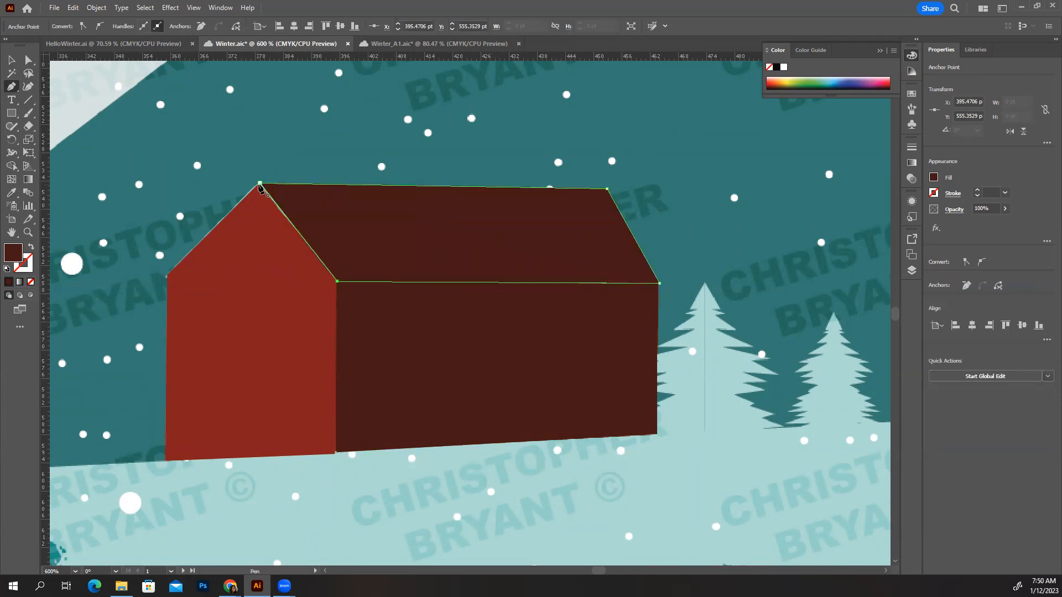
pyautogui.click(260, 185)
# Fill the roof shape with the light teal snow colour sampled from the reference tree beside the cabin, using the Eyedropper tool
pyautogui.press('i')
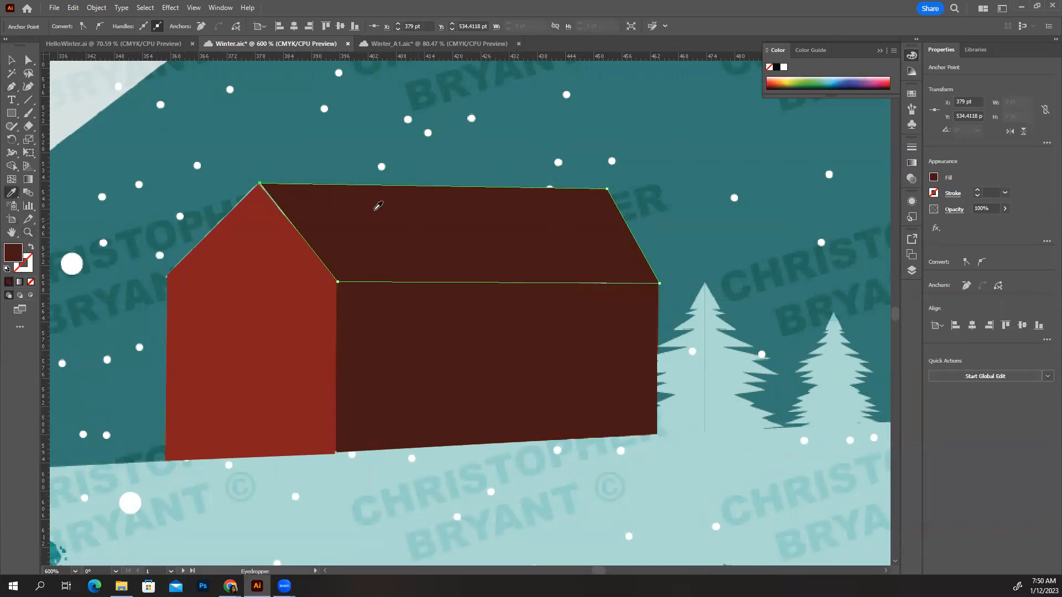
pyautogui.click(694, 369)
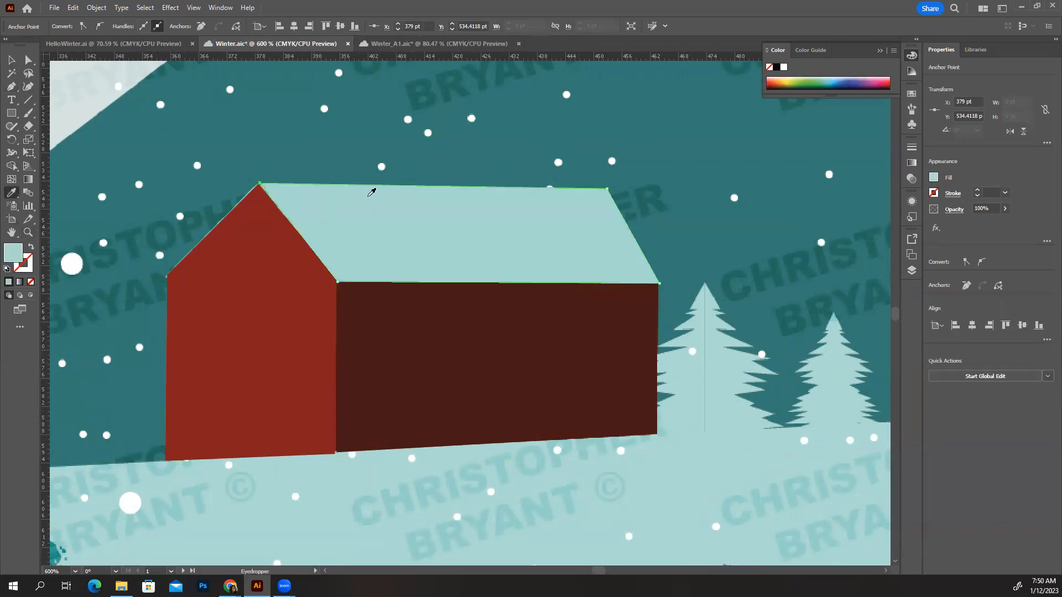
pyautogui.click(11, 60)
pyautogui.click(260, 183)
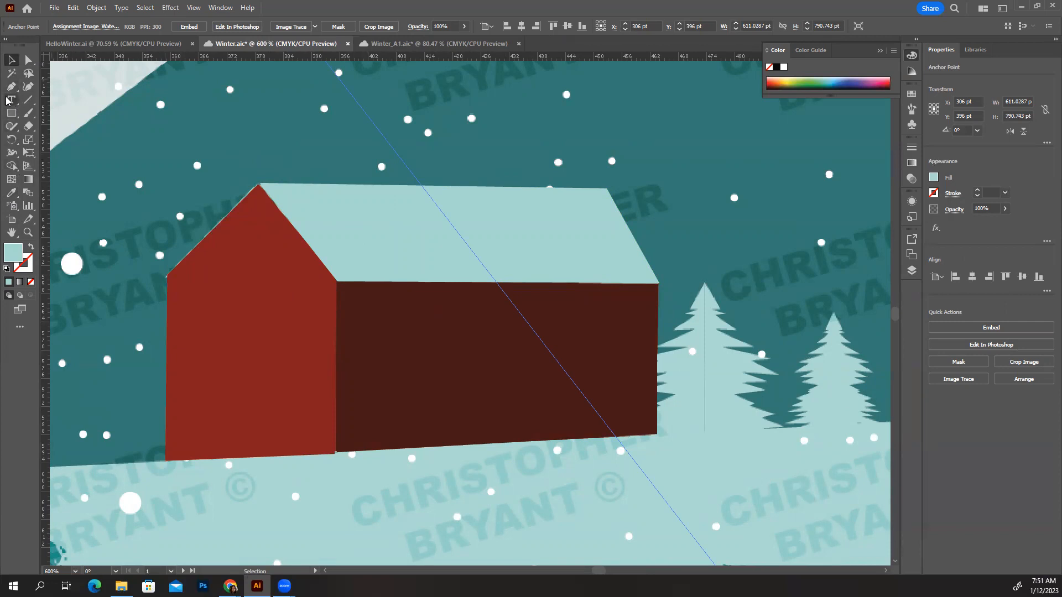
# Draw a line along the front wall's left roof slope and stroke it with the roof's sampled light teal, without a fill
pyautogui.click(30, 102)
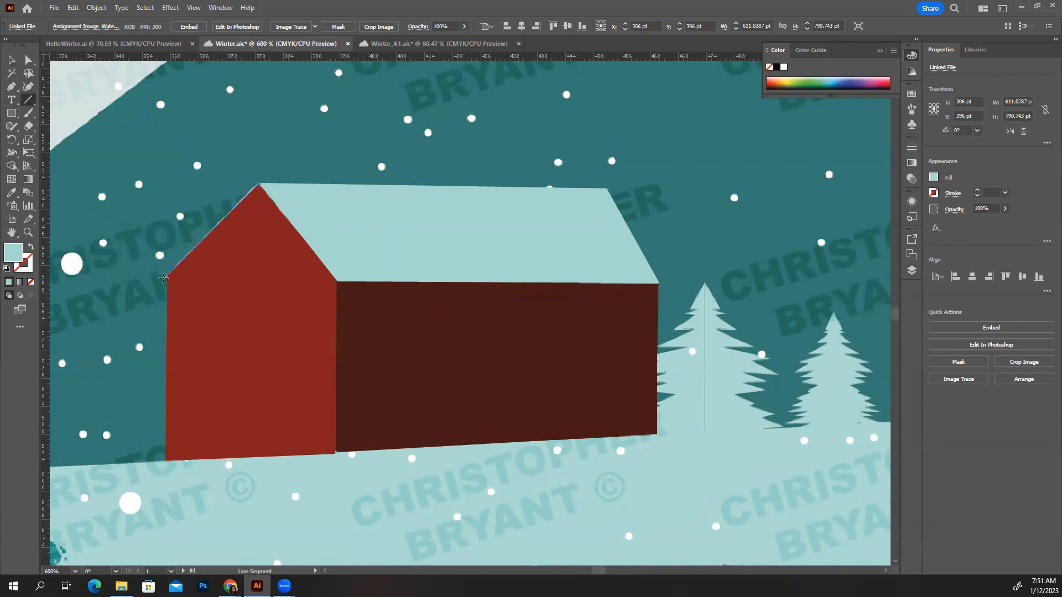
pyautogui.moveTo(163, 278); pyautogui.dragTo(164, 278)
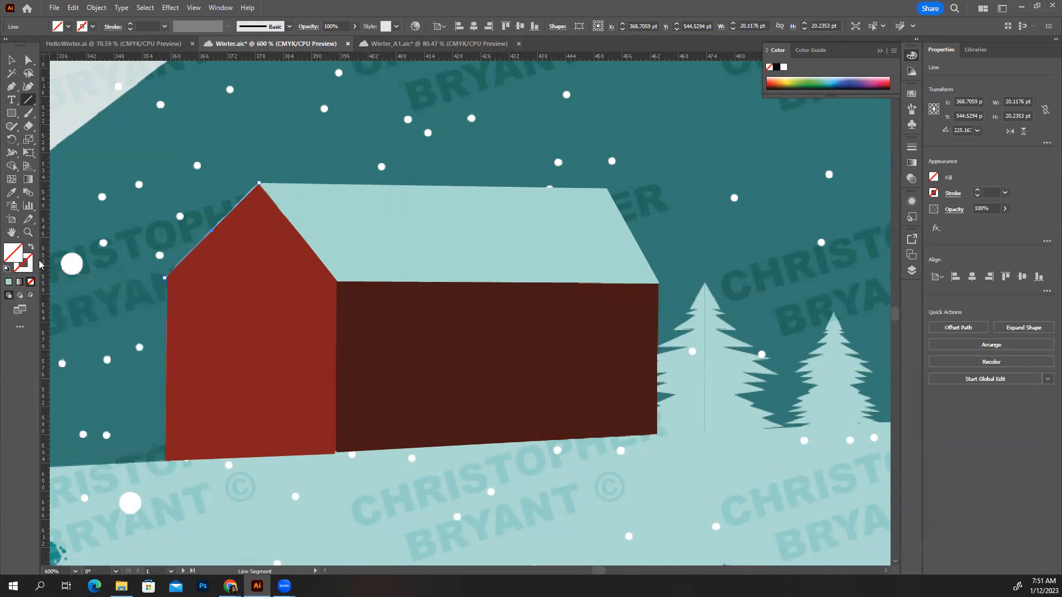
pyautogui.click(93, 26)
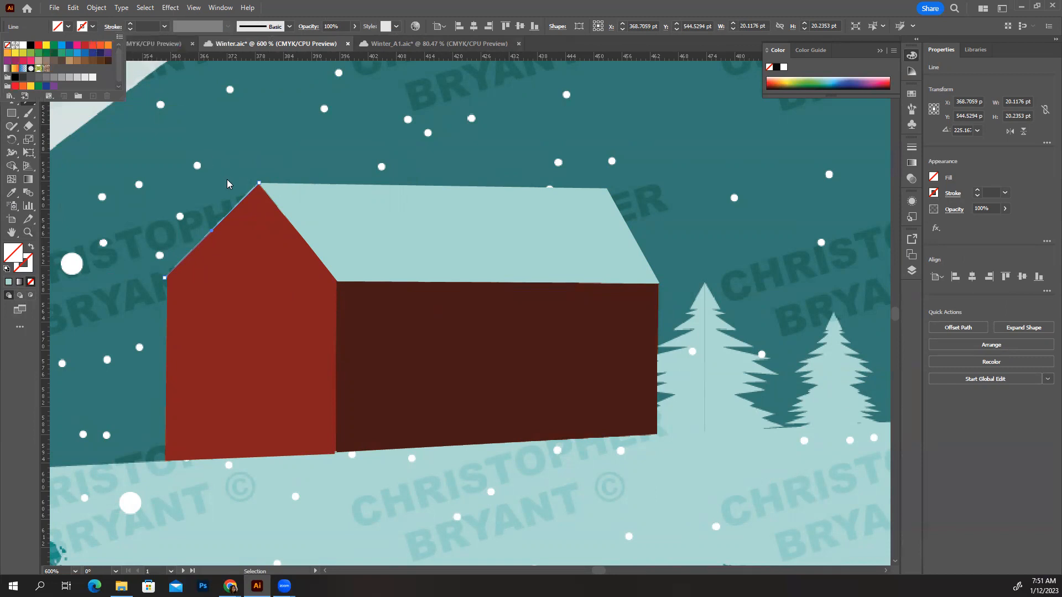
pyautogui.press('i')
pyautogui.click(312, 199)
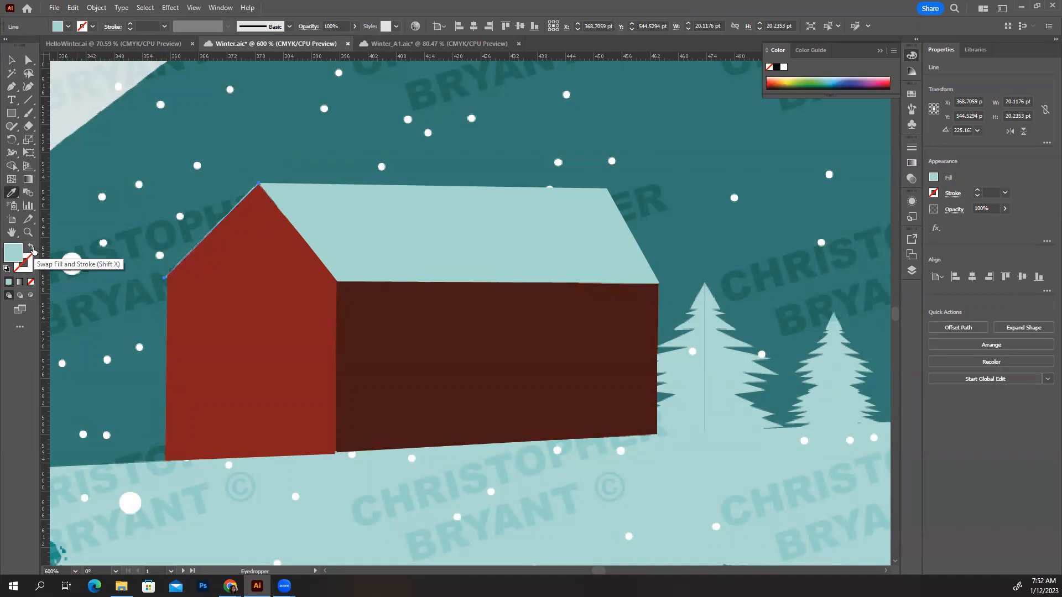
pyautogui.click(33, 249)
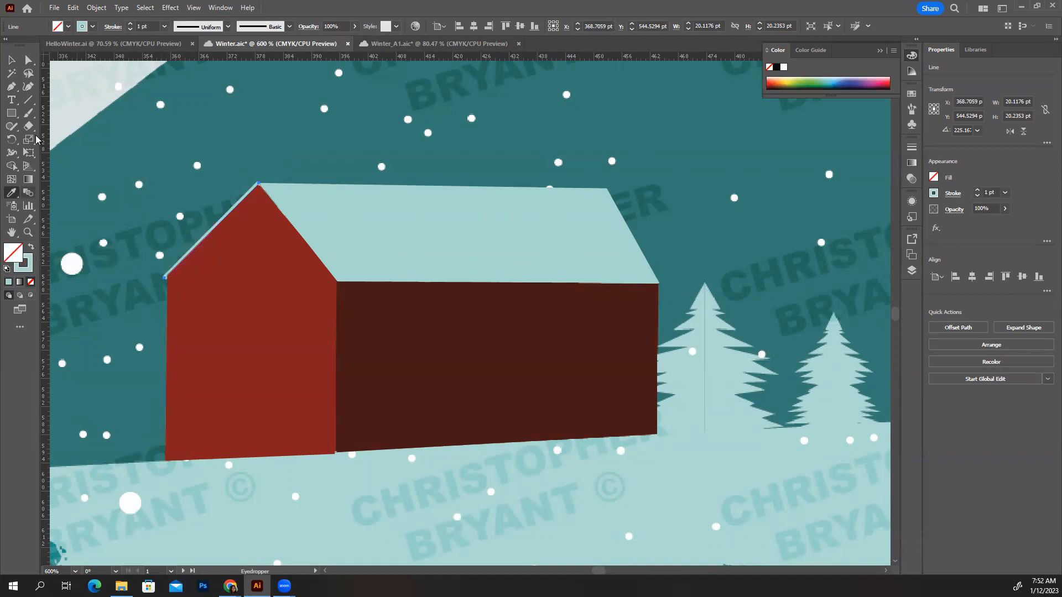
pyautogui.click(11, 60)
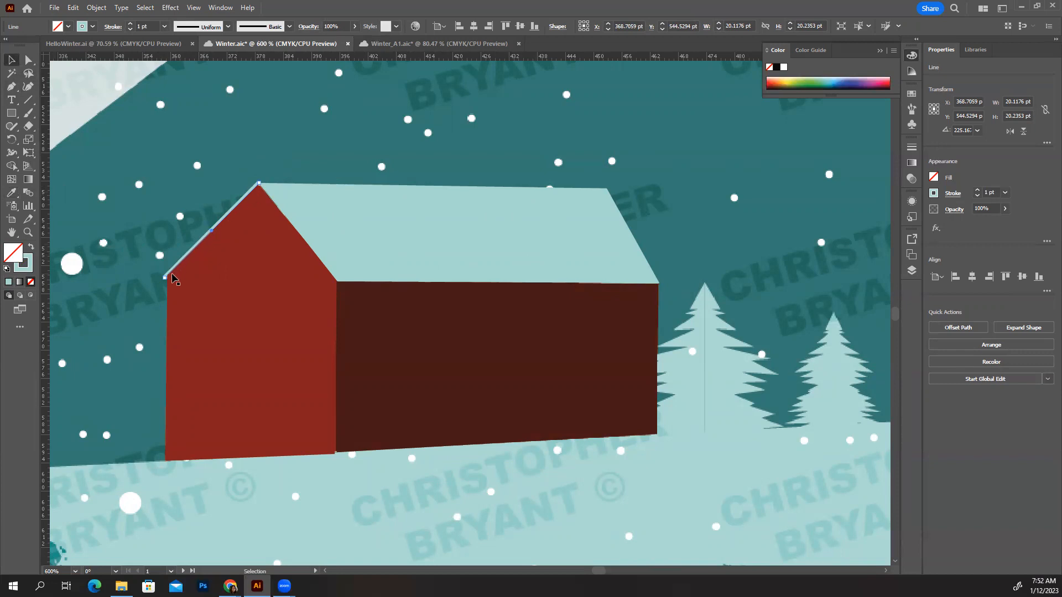
# Try stroke weights of 2 pt and 0.75 pt on the roof-edge line and settle on 1 pt
pyautogui.click(131, 25)
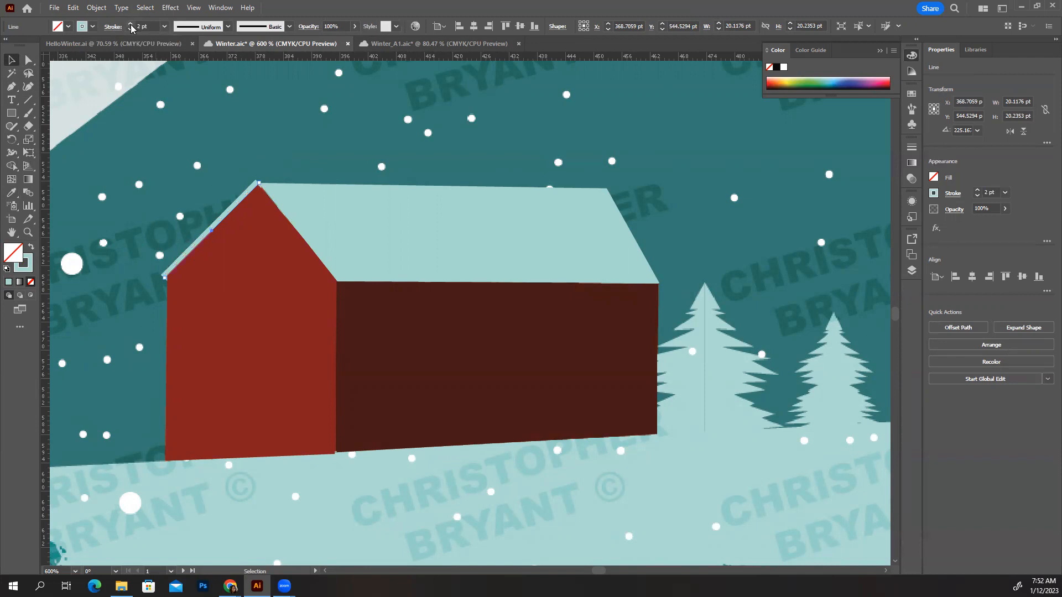
pyautogui.click(131, 29)
pyautogui.click(131, 28)
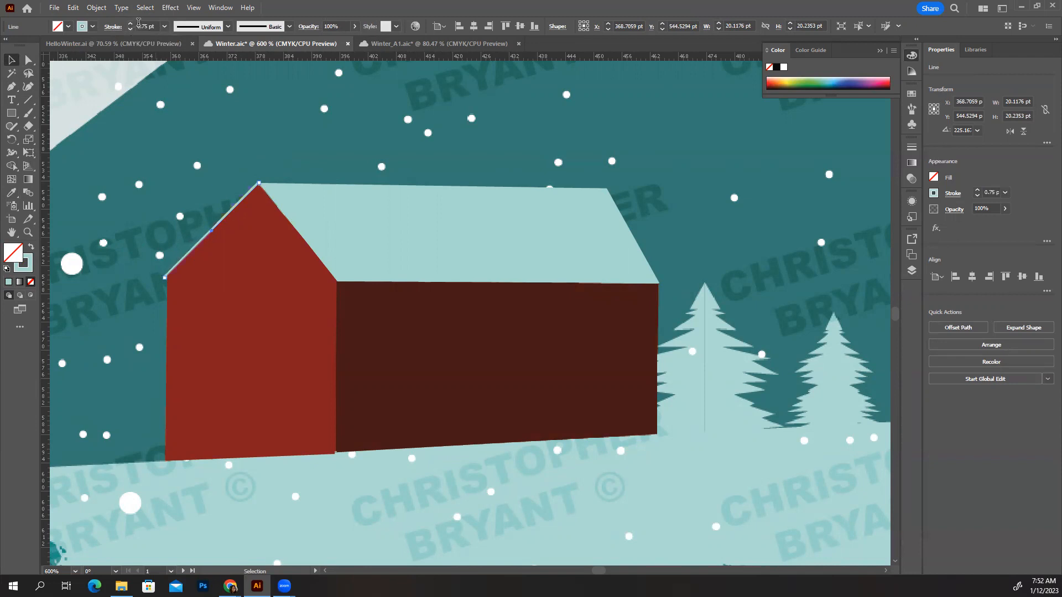
pyautogui.click(163, 28)
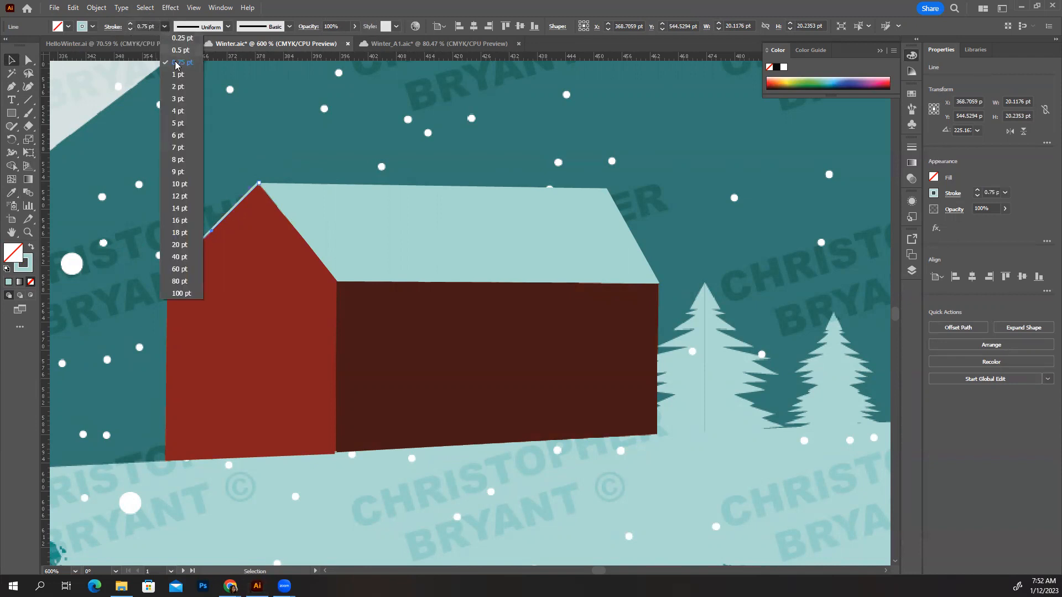
pyautogui.click(176, 75)
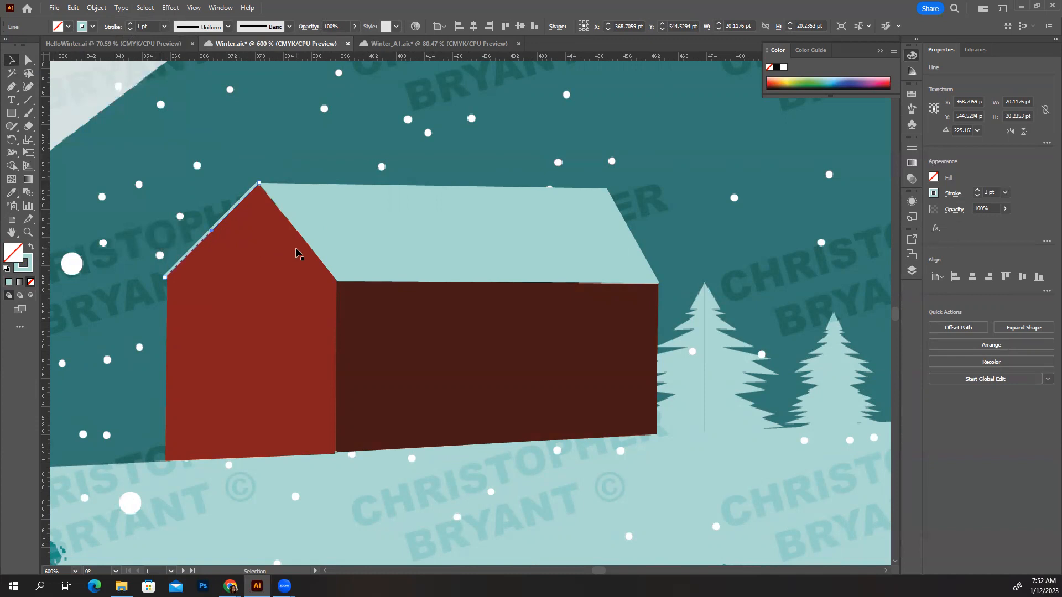
# Select the cabin's roof, both walls and the roof-edge line together and cut them from the reference artboard
pyautogui.keyDown('shift'); pyautogui.click(320, 209); pyautogui.keyUp('shift')
pyautogui.keyDown('shift'); pyautogui.click(254, 340); pyautogui.keyUp('shift')
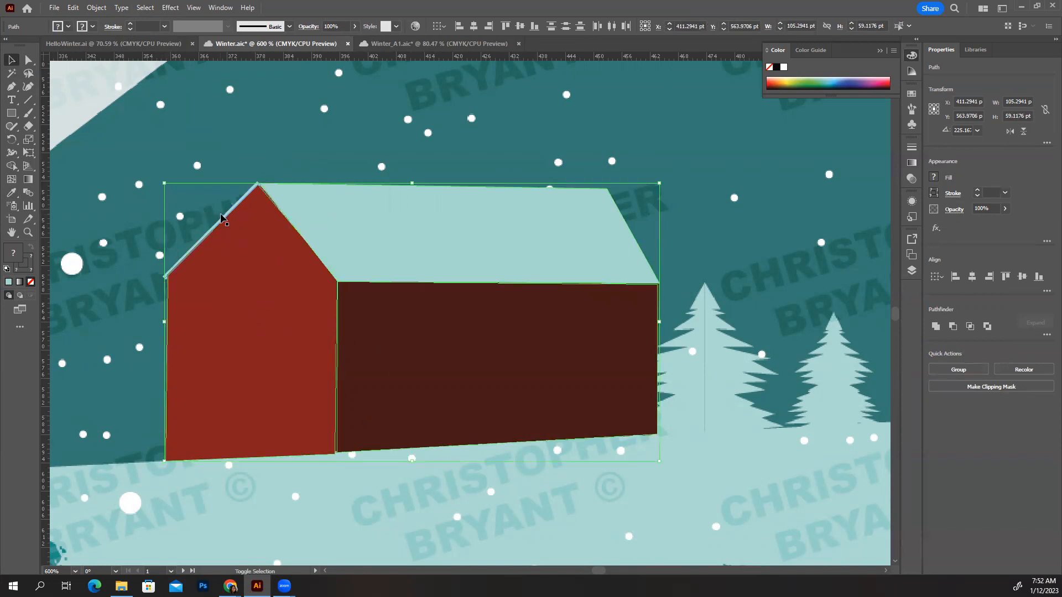
pyautogui.keyDown('shift'); pyautogui.click(224, 216); pyautogui.keyUp('shift')
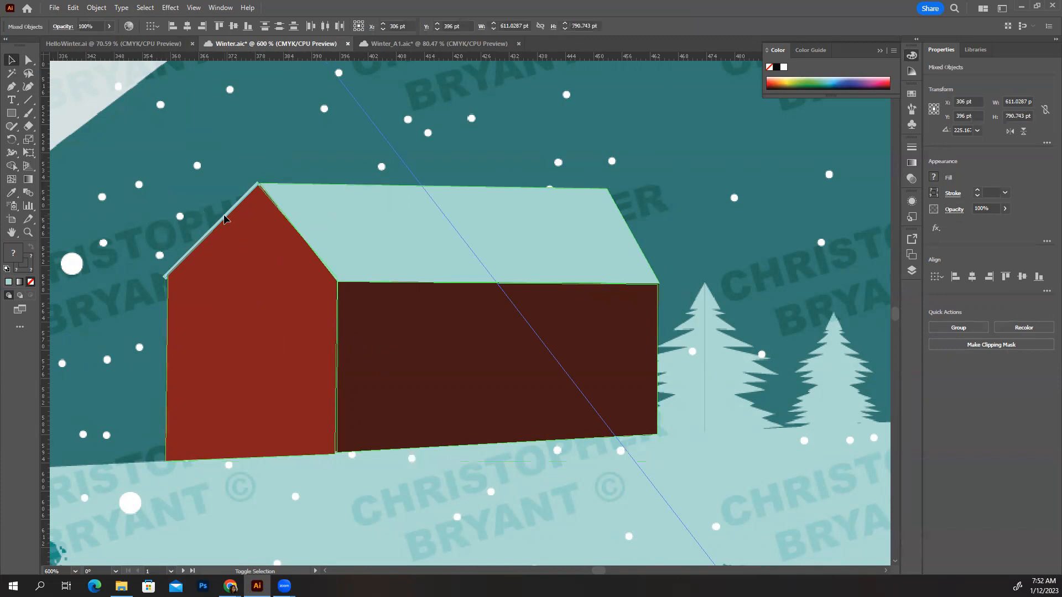
pyautogui.keyDown('shift'); pyautogui.click(224, 216); pyautogui.keyUp('shift')
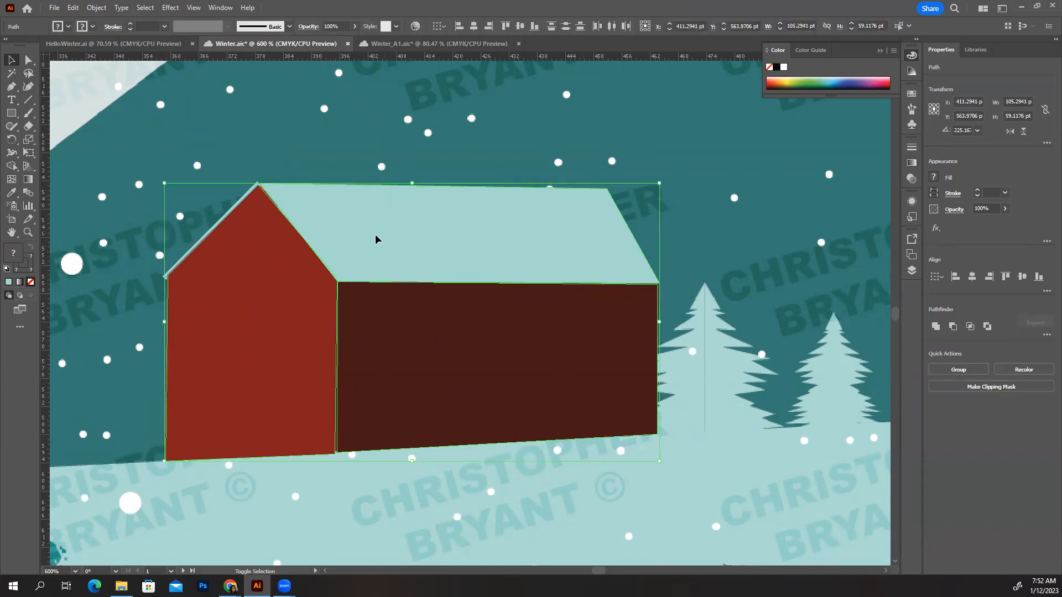
pyautogui.press('a')
pyautogui.hotkey('ctrl', '3')
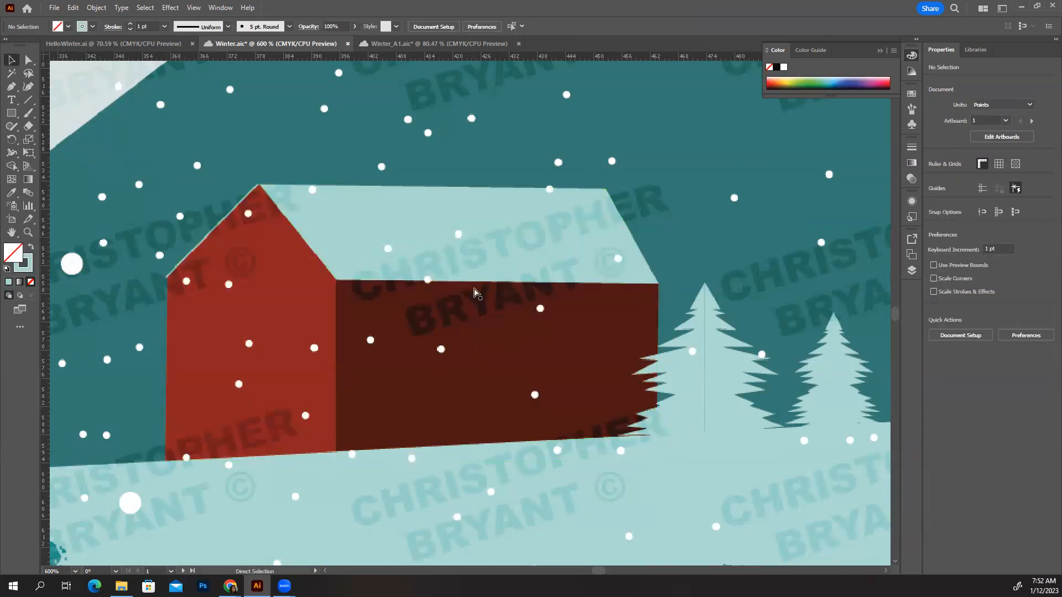
# Paste the cabin and place it on the second artboard's snow line, just left of the two small trees
pyautogui.hotkey('ctrl', '0')
pyautogui.press('space')
pyautogui.moveTo(744, 413); pyautogui.dragTo(390, 411)
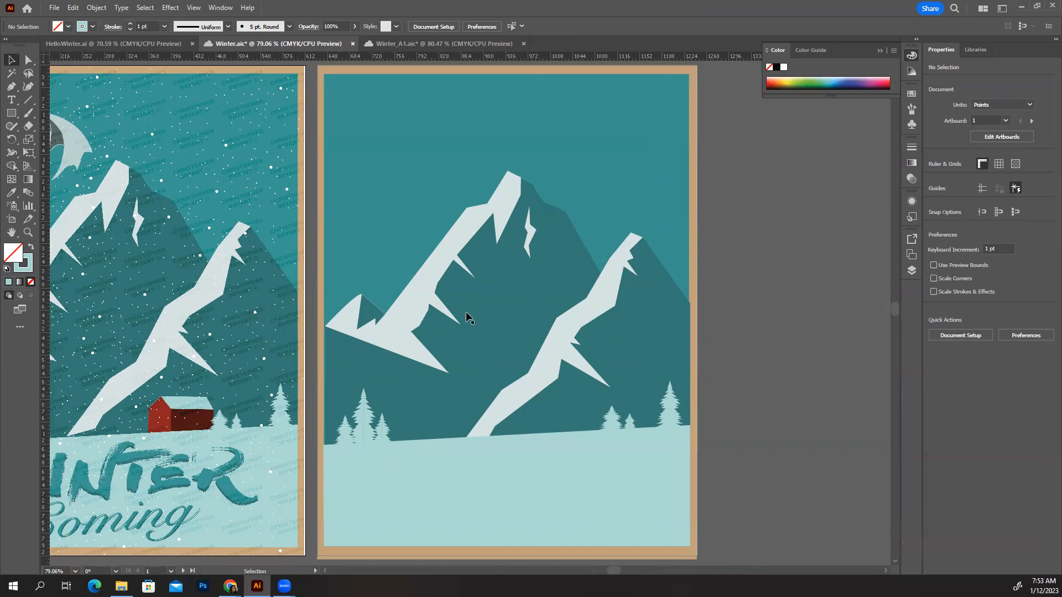
pyautogui.press('a')
pyautogui.hotkey('ctrl', 'v')
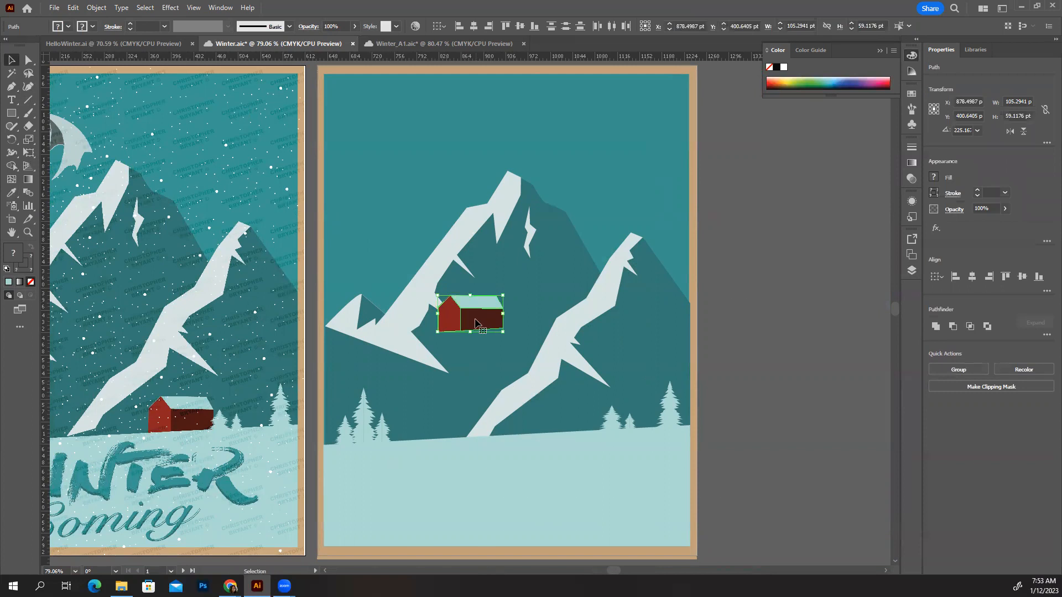
pyautogui.moveTo(481, 325); pyautogui.dragTo(572, 419)
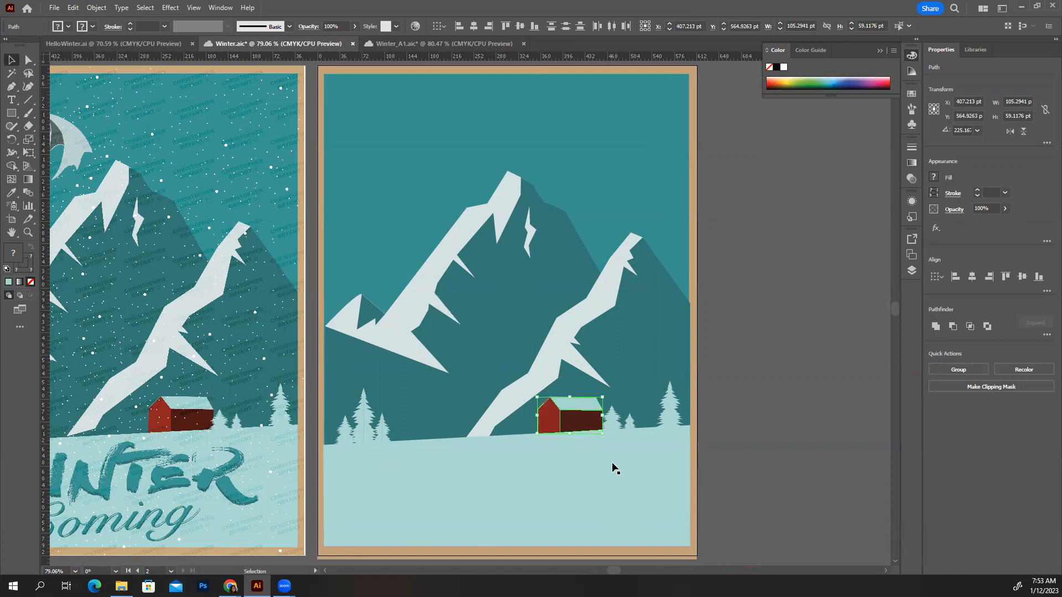
# Shift the two small trees beside the cabin slightly right, clear of its side wall, and save the document
pyautogui.click(611, 426)
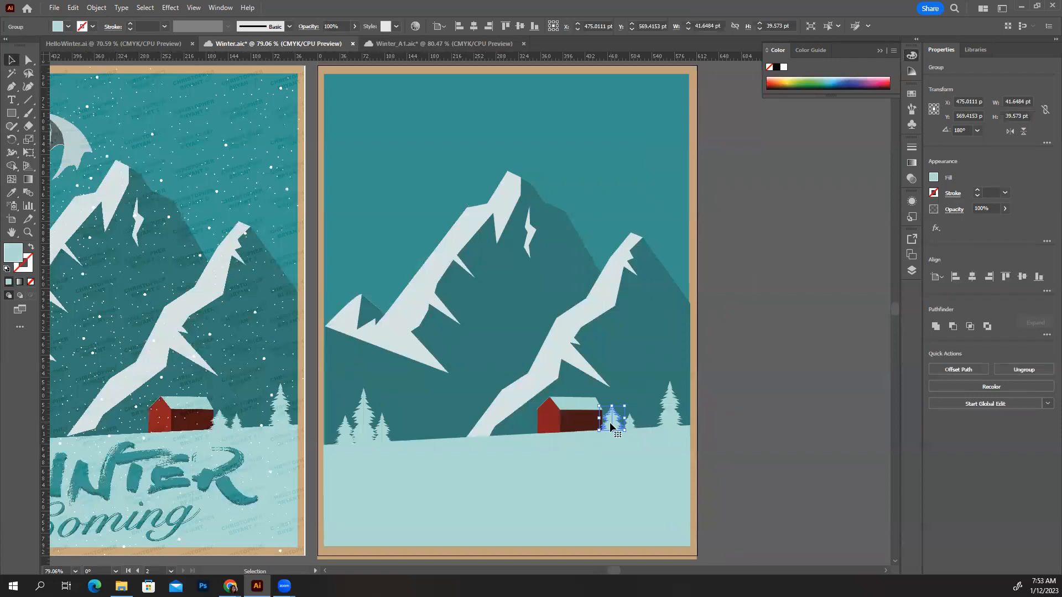
pyautogui.click(702, 431)
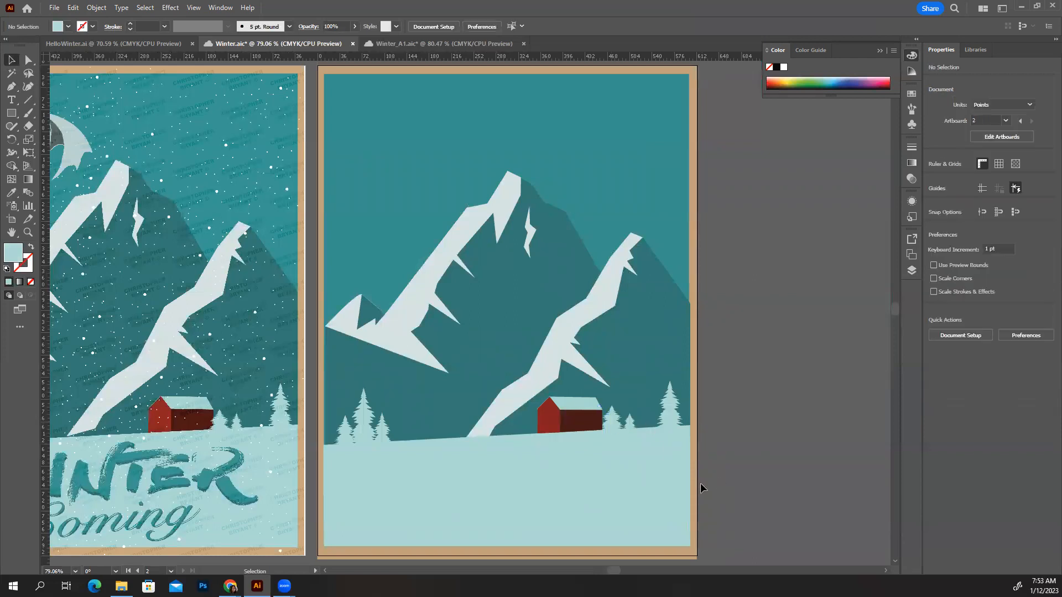
pyautogui.click(633, 422)
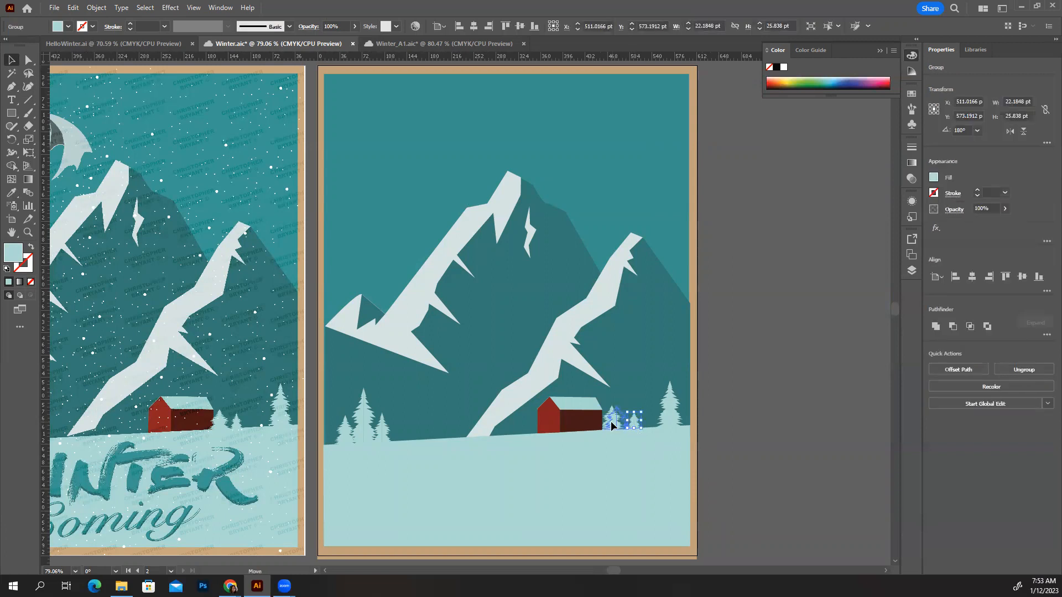
pyautogui.click(737, 470)
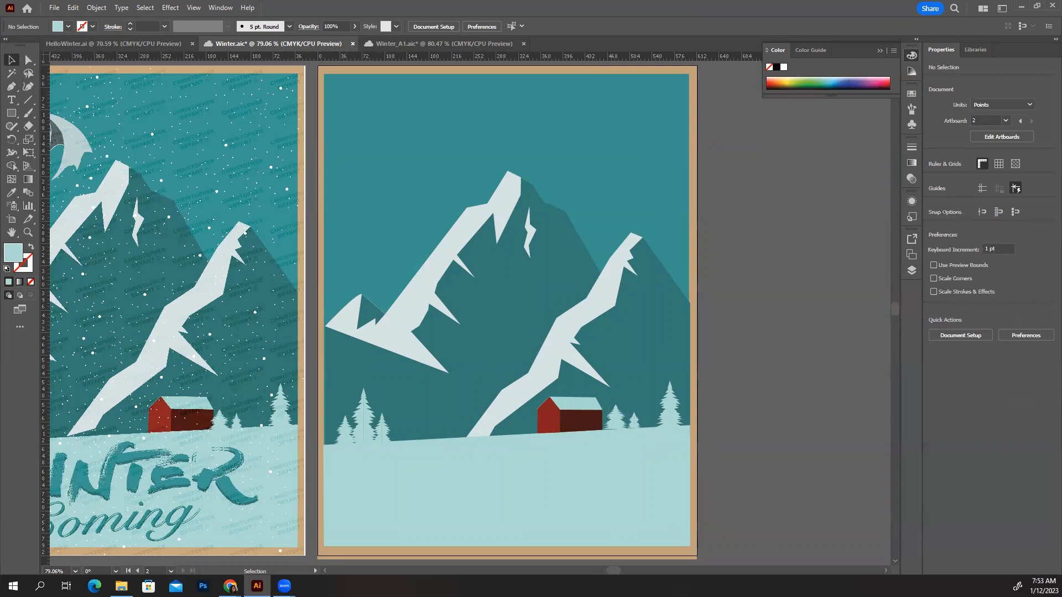
pyautogui.click(621, 424)
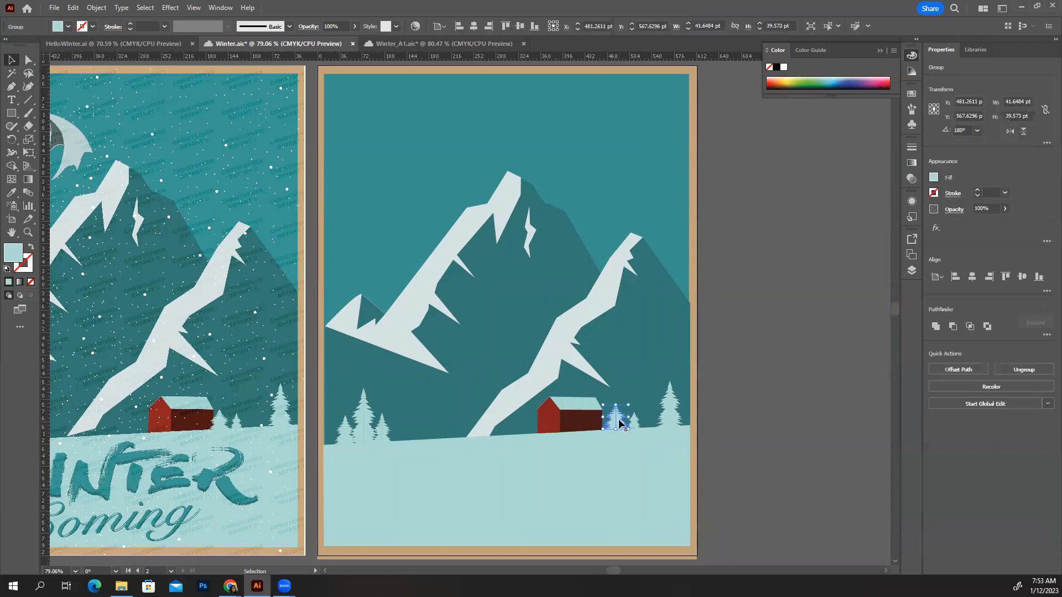
pyautogui.click(732, 430)
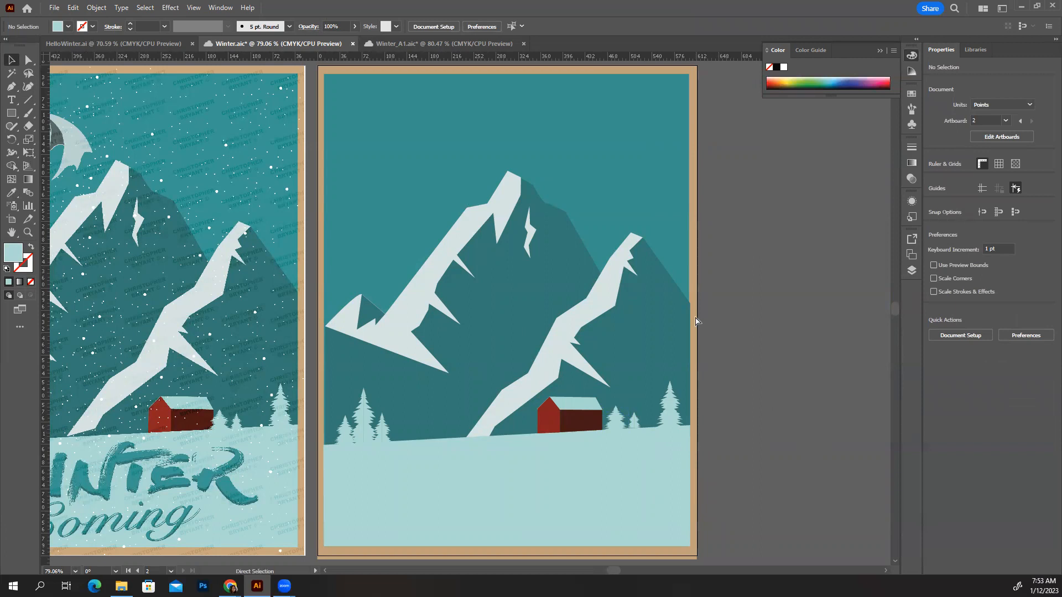
pyautogui.hotkey('ctrl', 's')
# Move the dark far-left mountain shape onto the second artboard, align it with the inner left border and enlarge it slightly
pyautogui.moveTo(730, 434); pyautogui.dragTo(868, 428)
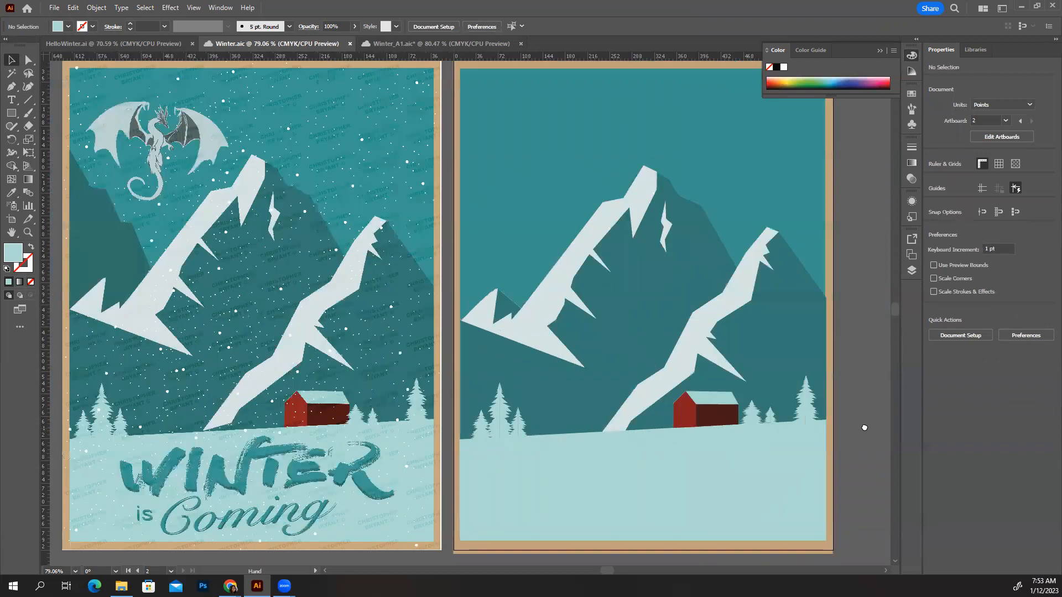
pyautogui.click(92, 234)
pyautogui.moveTo(92, 234); pyautogui.dragTo(485, 241)
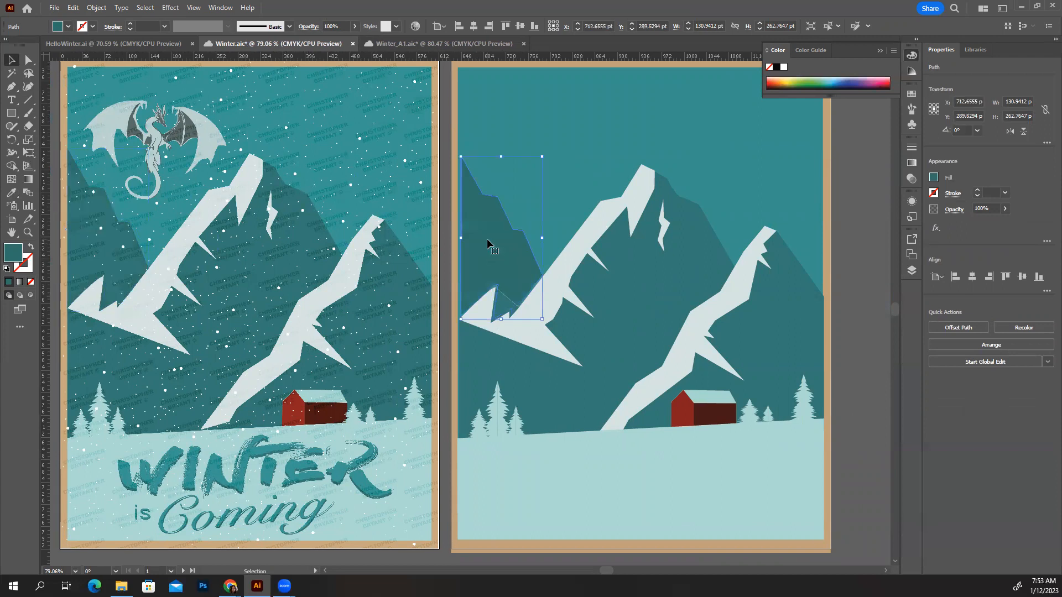
pyautogui.press('Left')
pyautogui.press('Left')
pyautogui.press('Left')
pyautogui.press('Left')
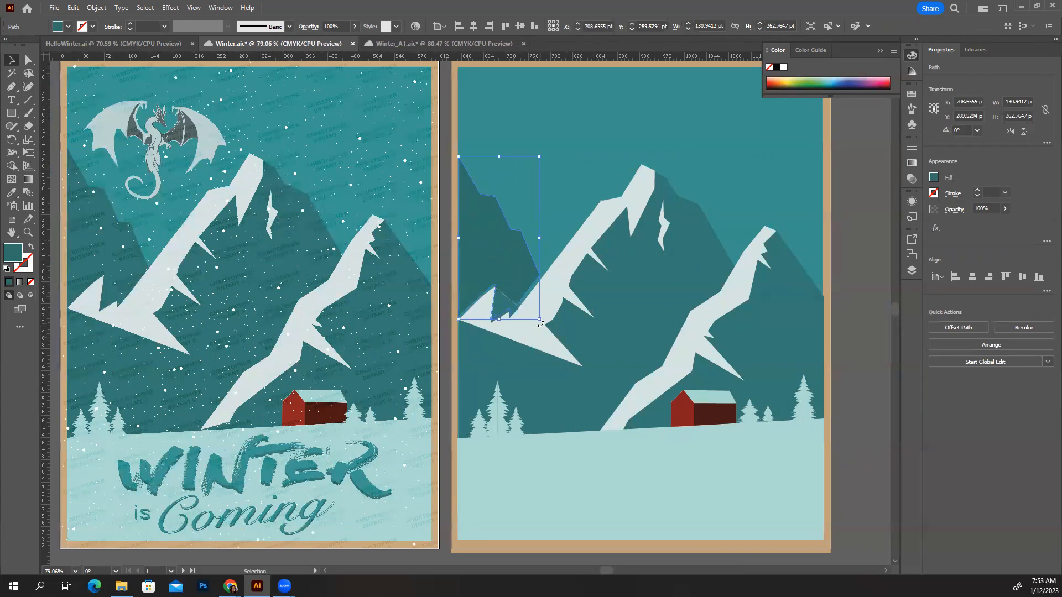
pyautogui.moveTo(539, 321)
pyautogui.mouseDown()
pyautogui.moveTo(544, 282)
pyautogui.moveTo(544, 325)
pyautogui.mouseUp()
pyautogui.click(854, 370)
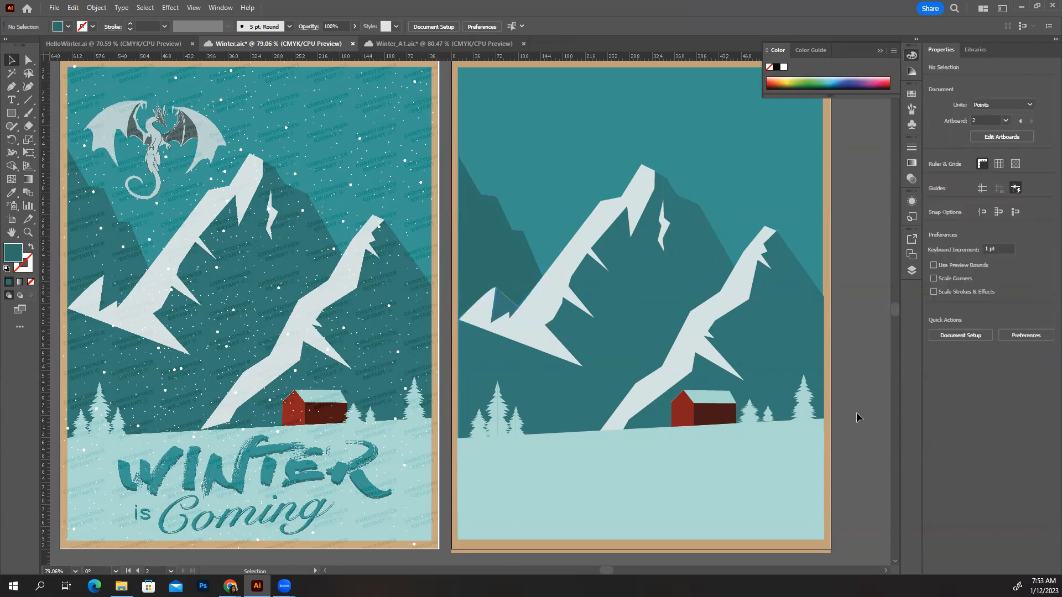